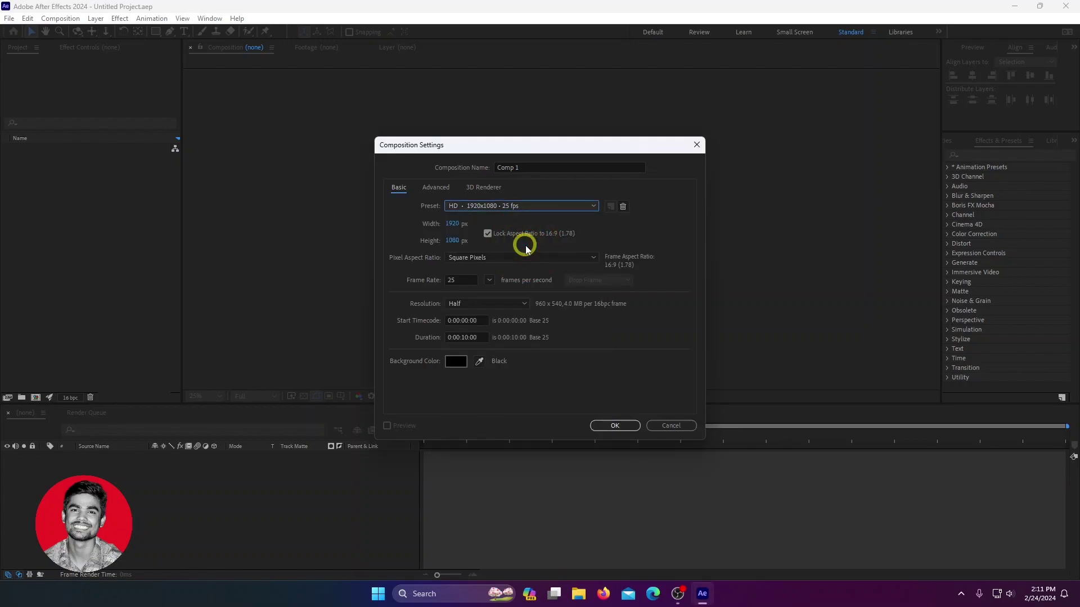
# - Create a new HD 1920x1080, 25 fps composition with a duration of 0:00:10:00
pyautogui.click(467, 337)
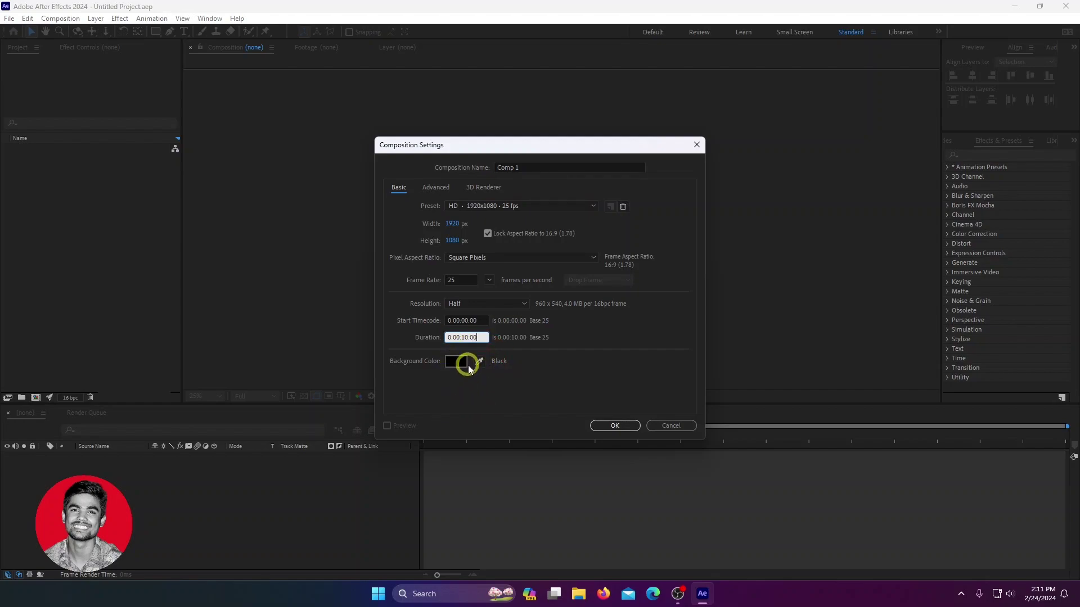
pyautogui.click(615, 426)
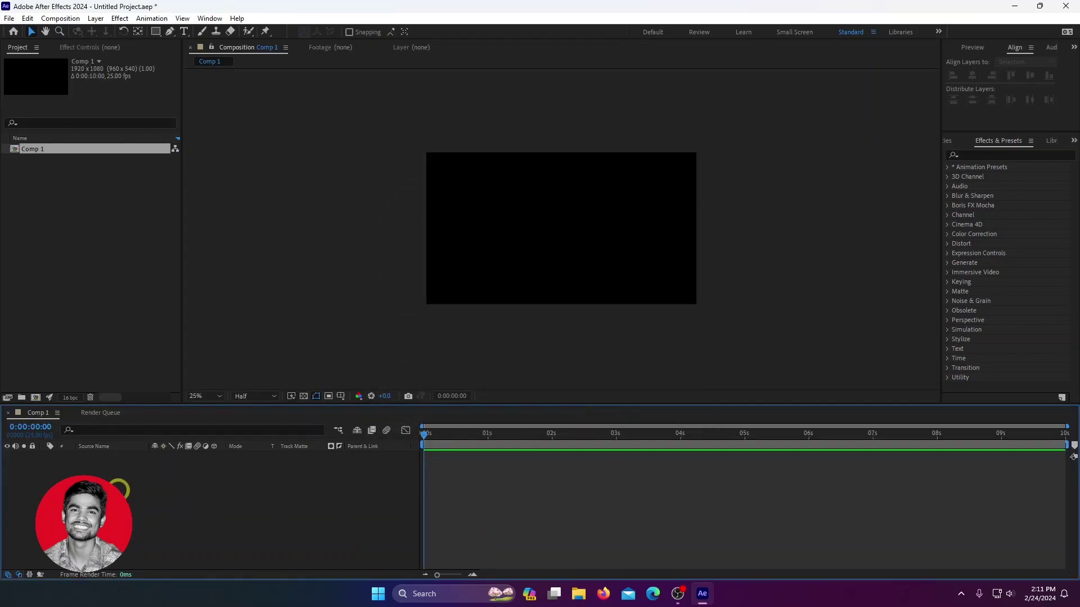
# - Add a black 1920 x 1080 px solid layer named Gradient to the composition
pyautogui.rightClick(119, 490)
pyautogui.moveTo(174, 351)
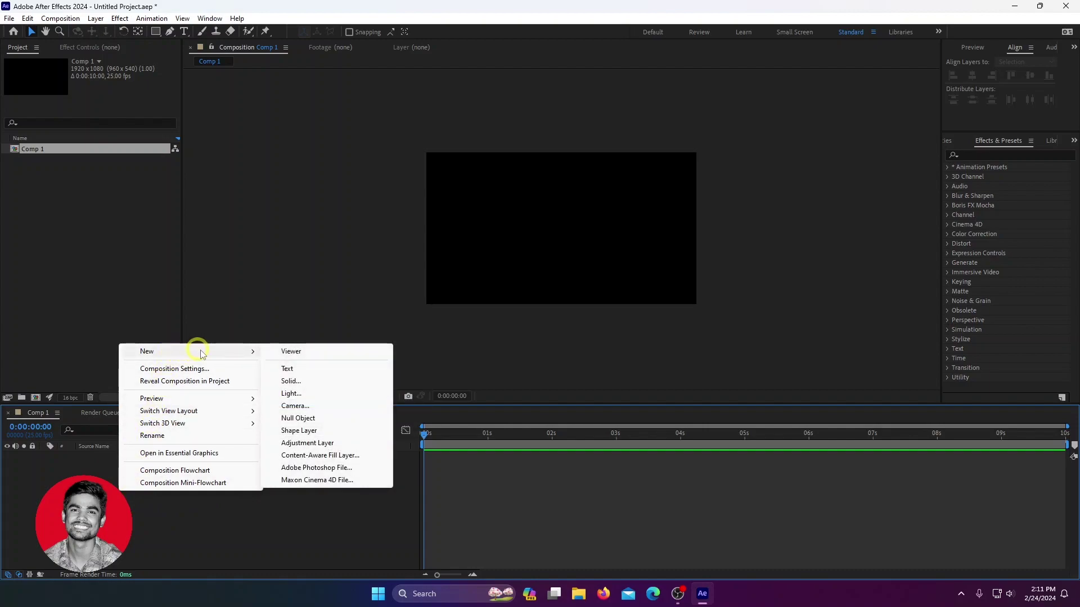
pyautogui.click(290, 380)
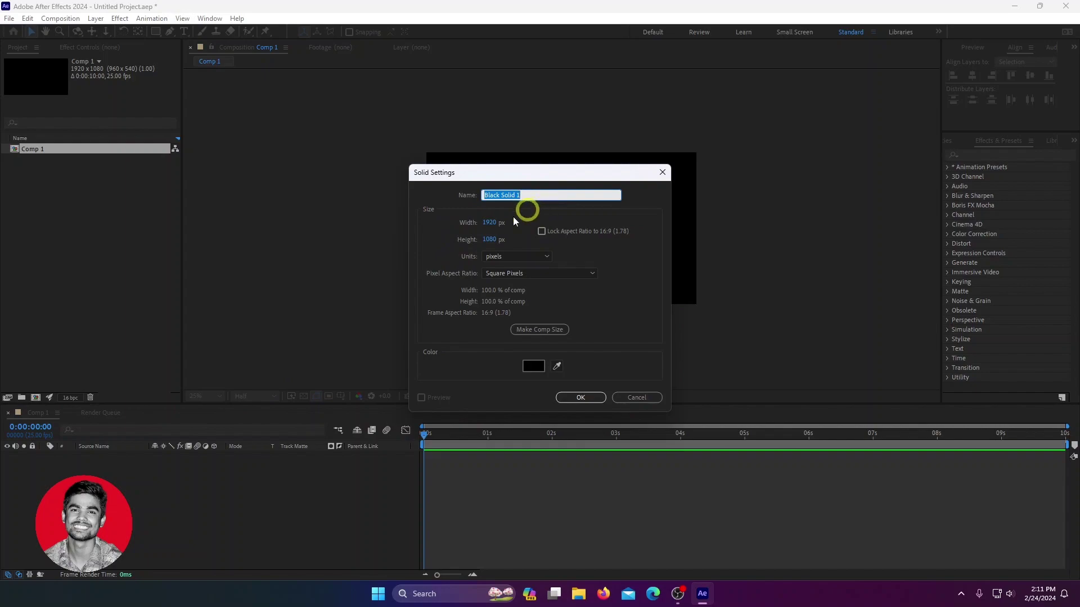
pyautogui.write('Gradient')
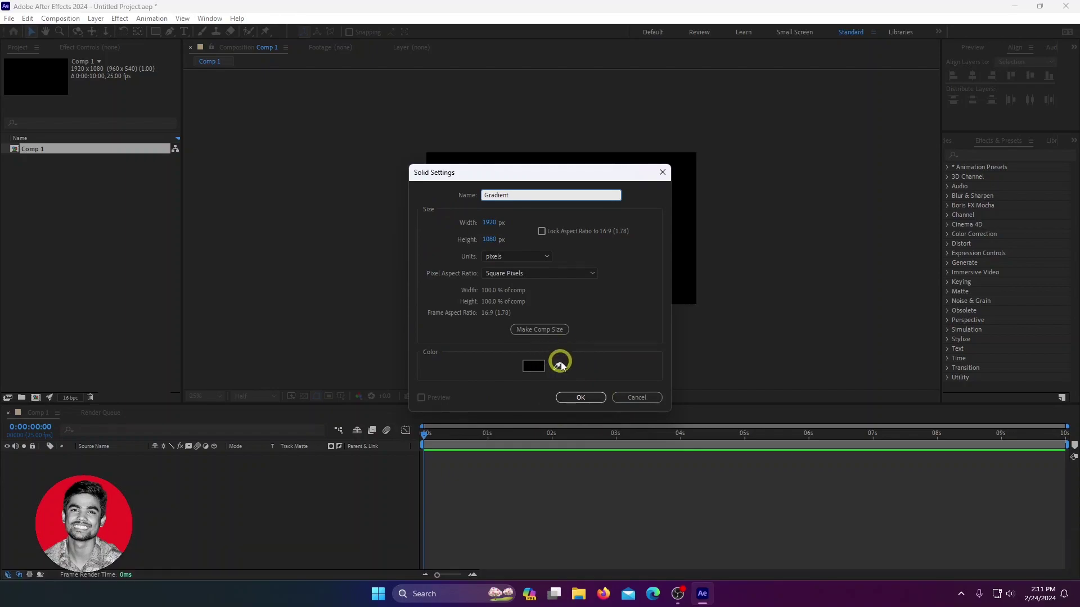
pyautogui.click(573, 400)
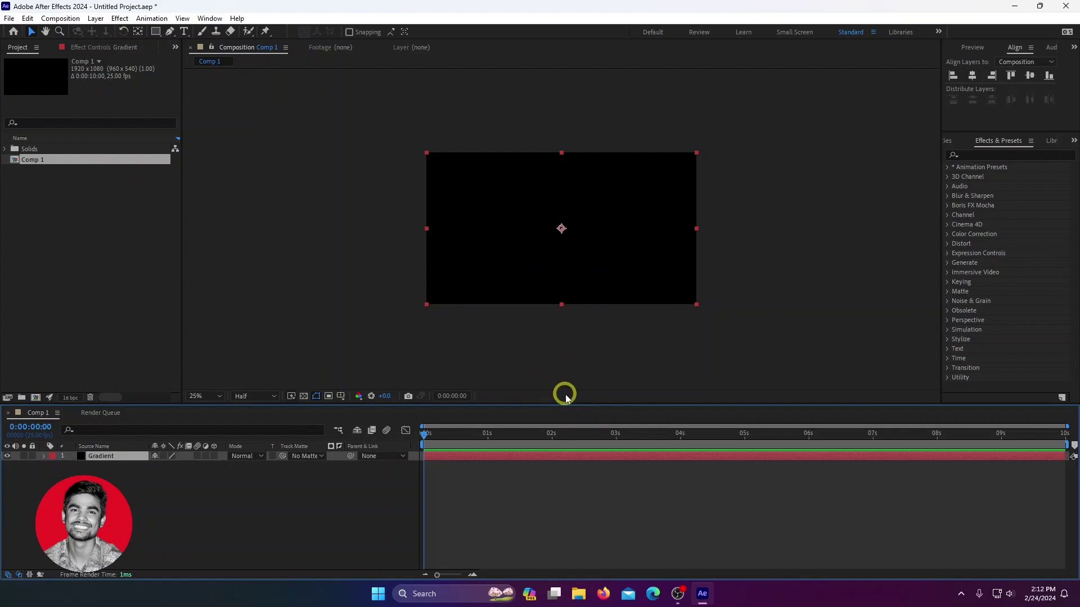
# - Find the 4-Color Gradient effect and apply it to the Gradient layer
pyautogui.click(979, 156)
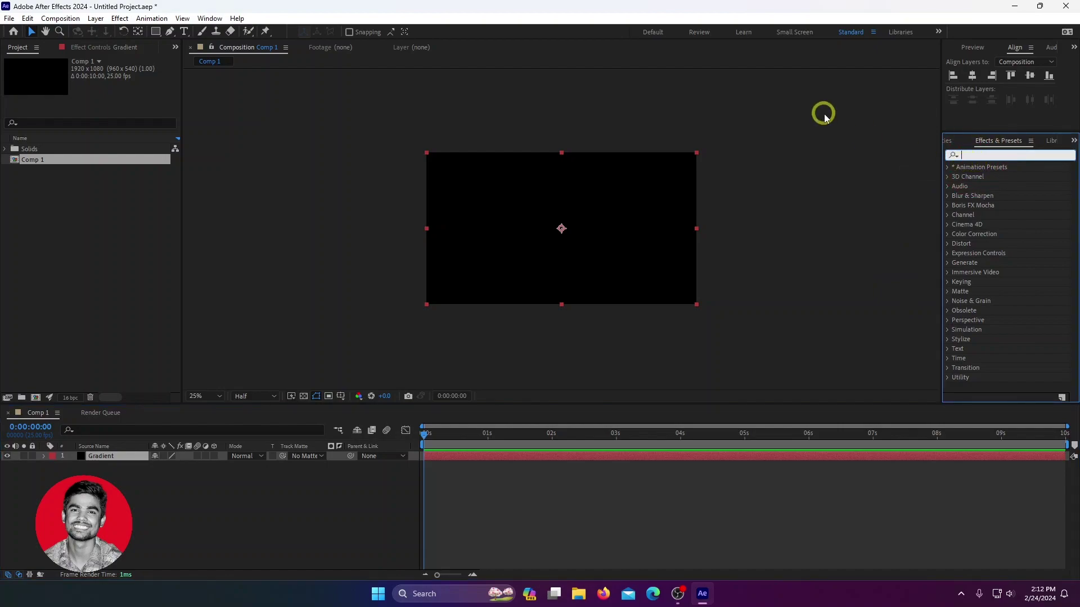
pyautogui.write('gradient')
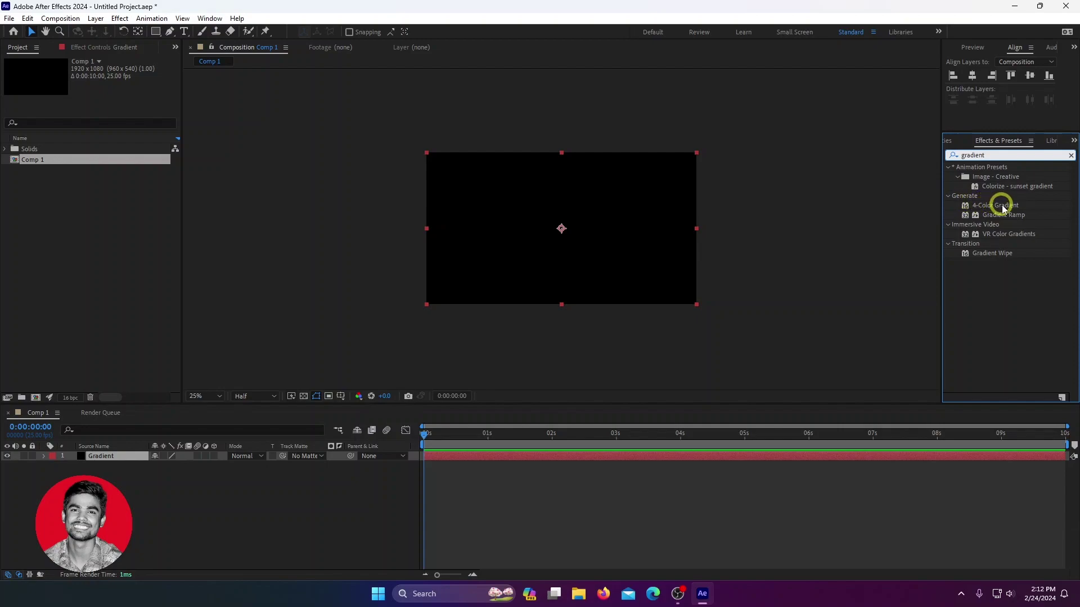
pyautogui.moveTo(1001, 205); pyautogui.dragTo(101, 453)
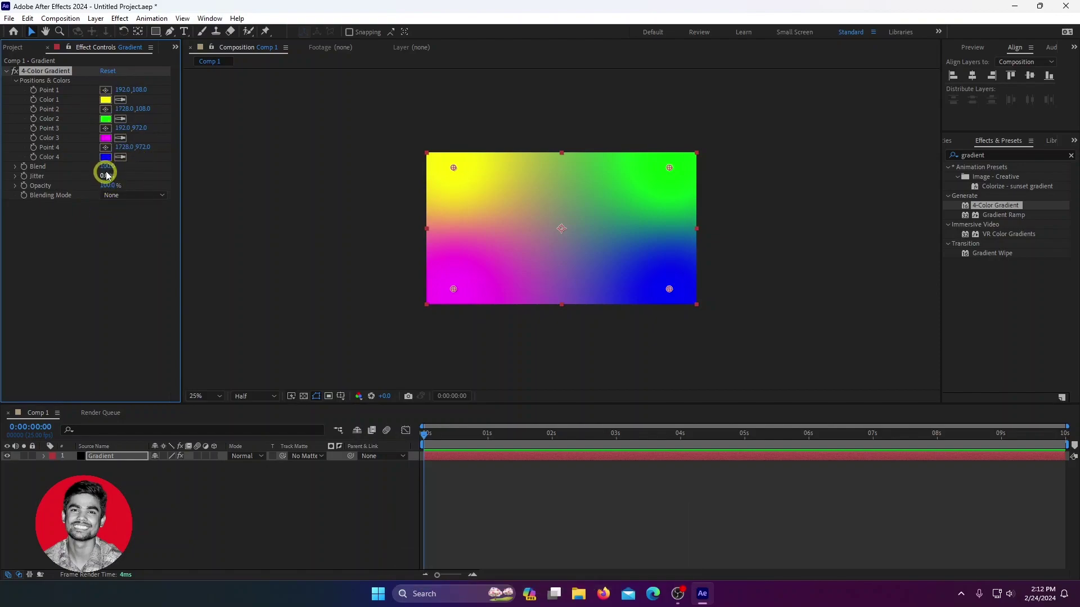
# - Set Color 1 of the 4-Color Gradient to hex 9ADCFF
pyautogui.click(105, 100)
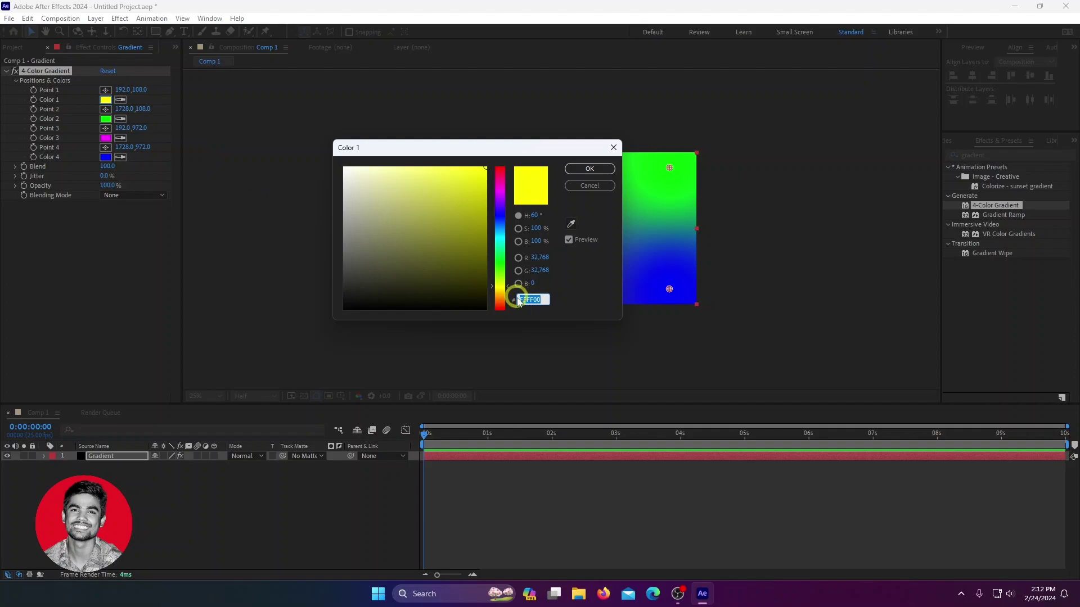
pyautogui.press('BackSpace')
pyautogui.press('BackSpace')
pyautogui.write('9ADCFF')
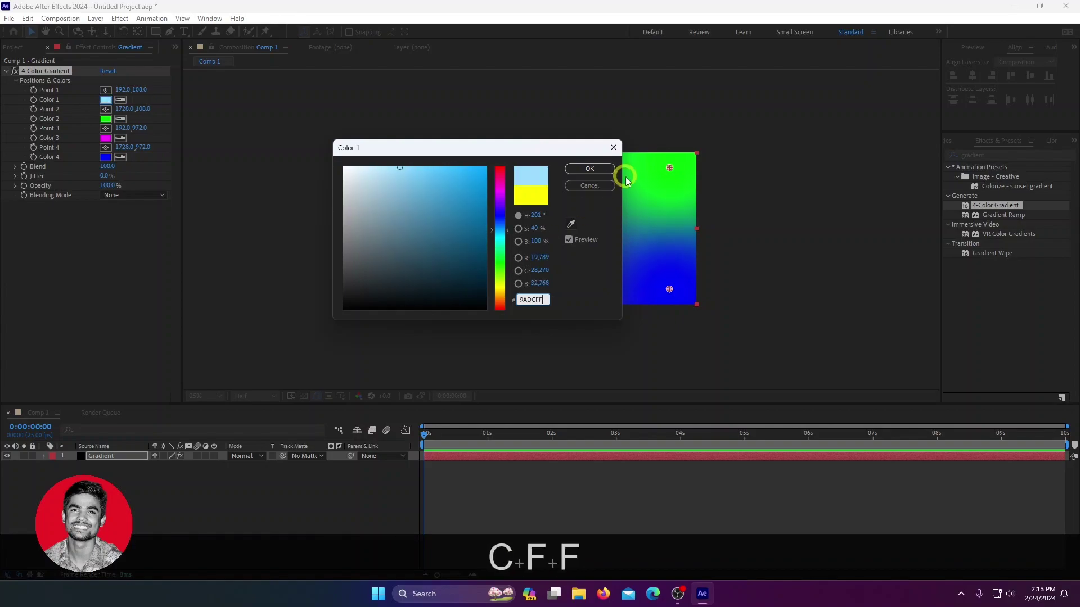
pyautogui.click(601, 169)
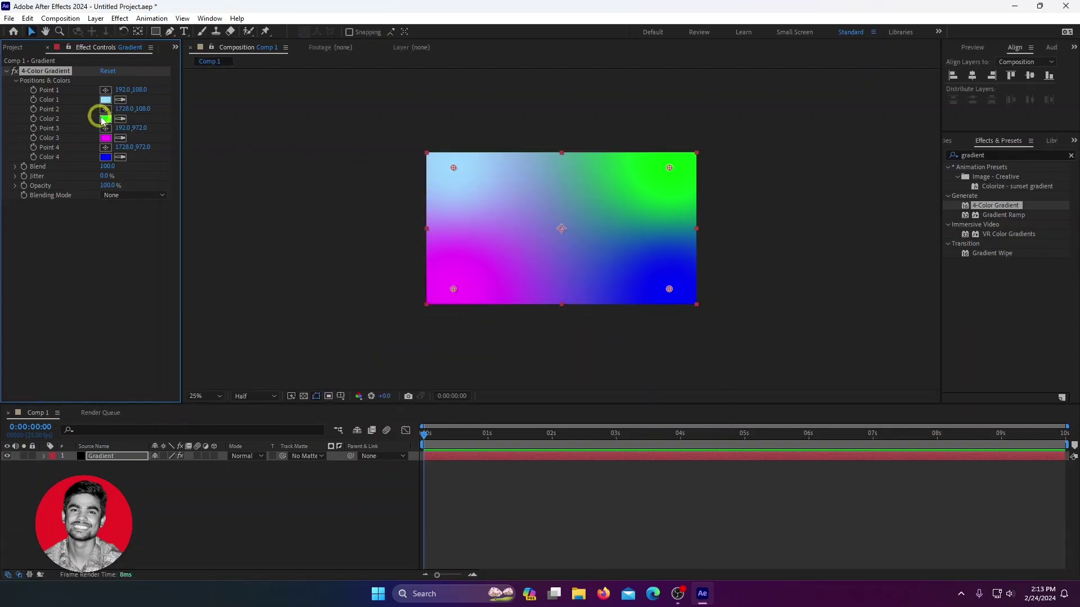
# - Set Color 2 of the 4-Color Gradient to hex FFF9A
pyautogui.click(106, 119)
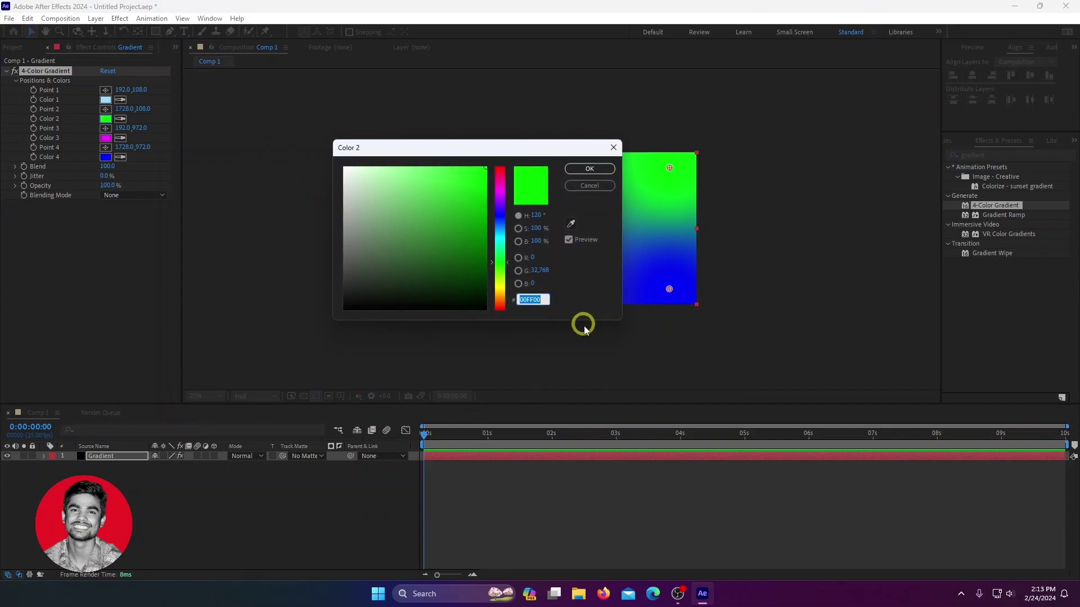
pyautogui.write('F')
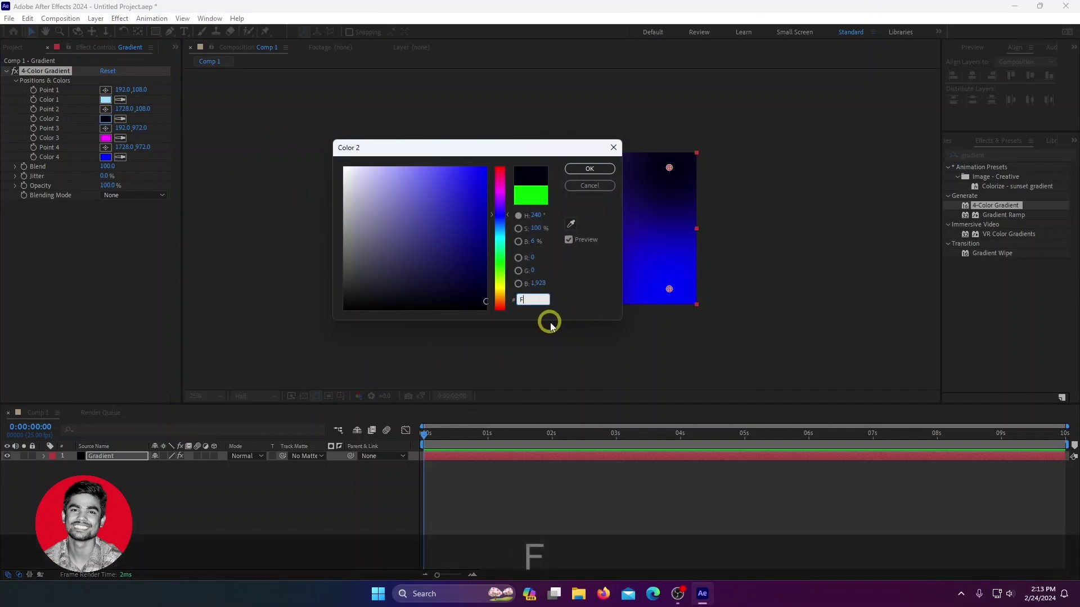
pyautogui.write('FF9A')
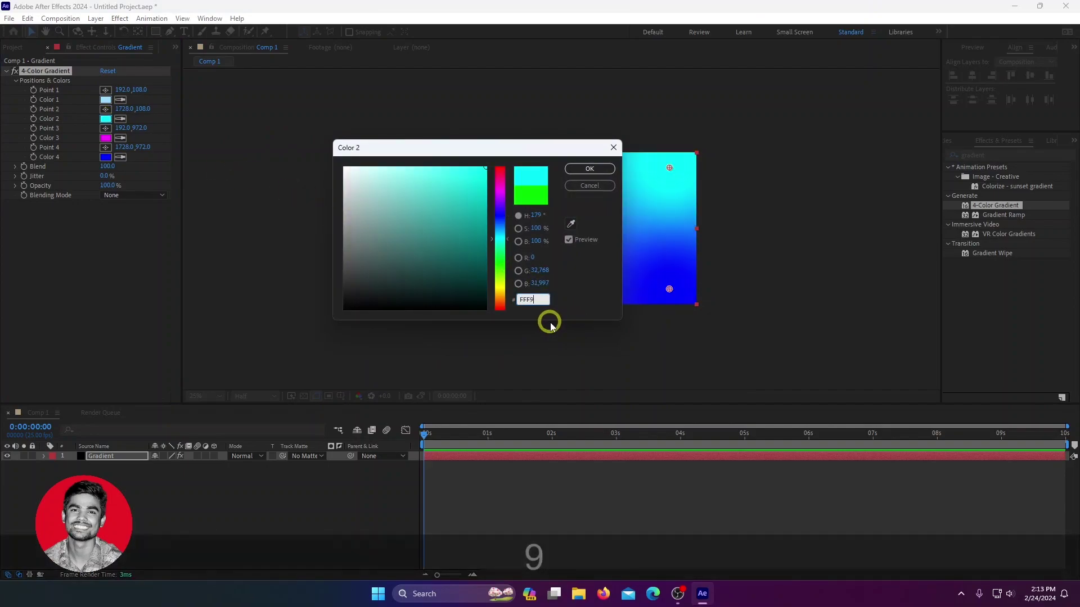
pyautogui.click(589, 169)
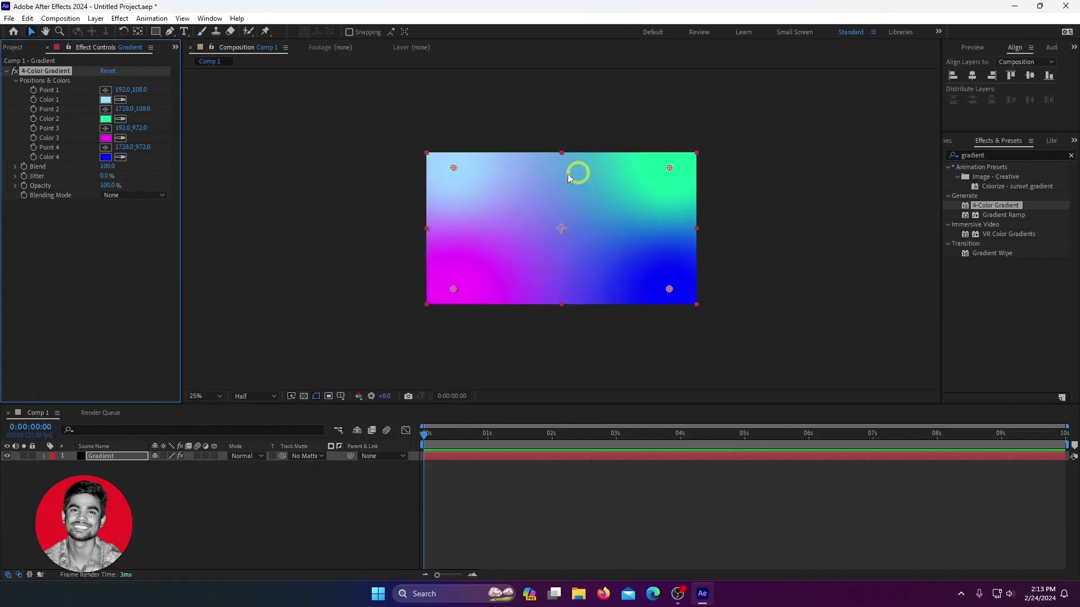
# - Set Color 3 of the 4-Color Gradient to hex FFB2A6
pyautogui.click(105, 141)
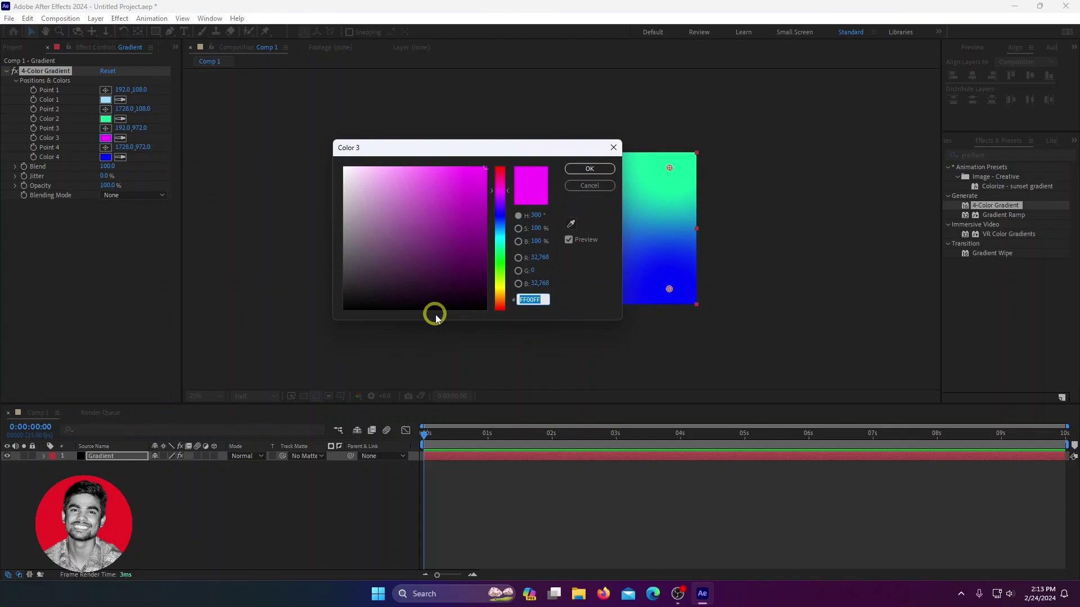
pyautogui.write('FFB2')
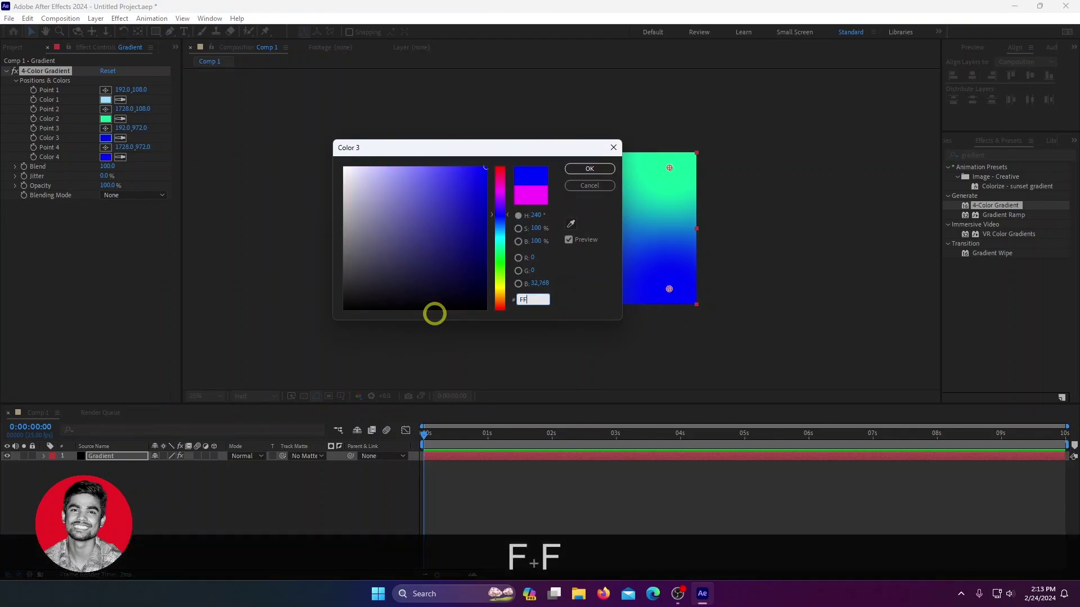
pyautogui.write('A')
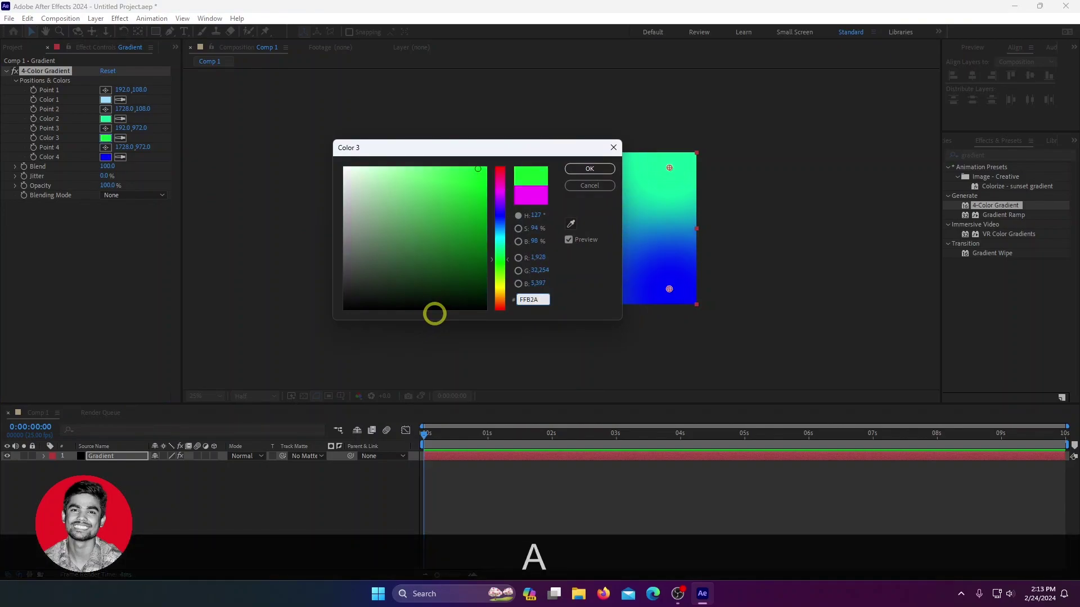
pyautogui.write('6')
pyautogui.click(589, 169)
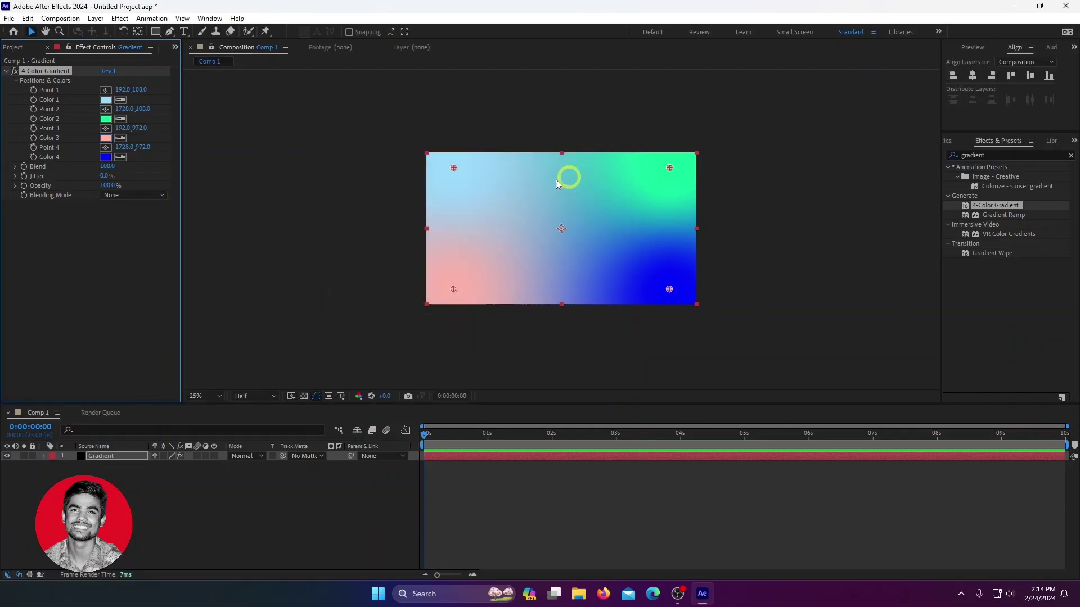
# - Set Color 4 of the 4-Color Gradient to hex FF8AAE
pyautogui.click(106, 157)
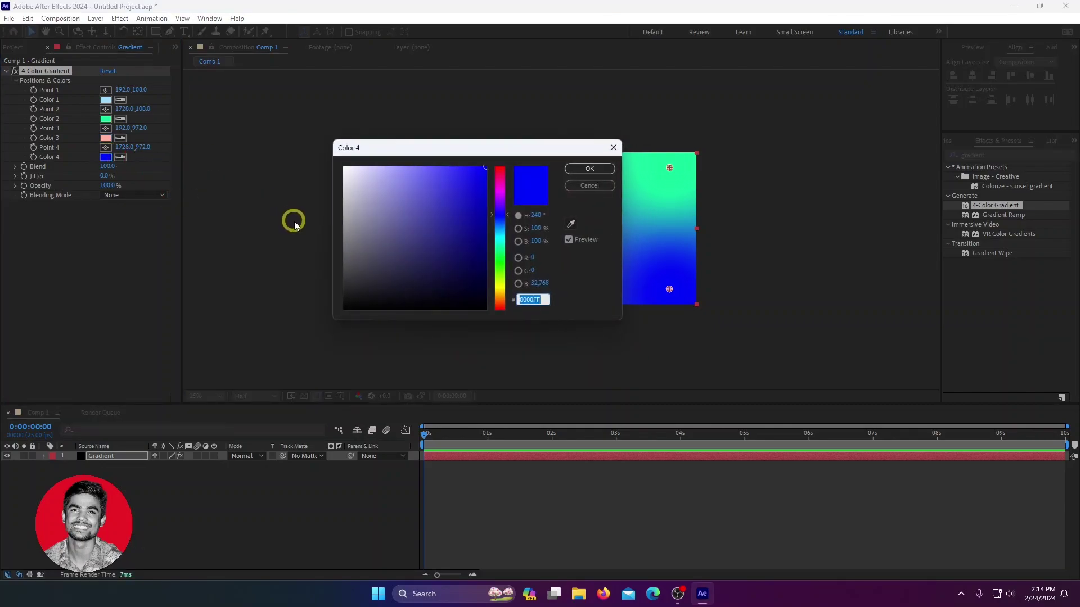
pyautogui.write('FF8')
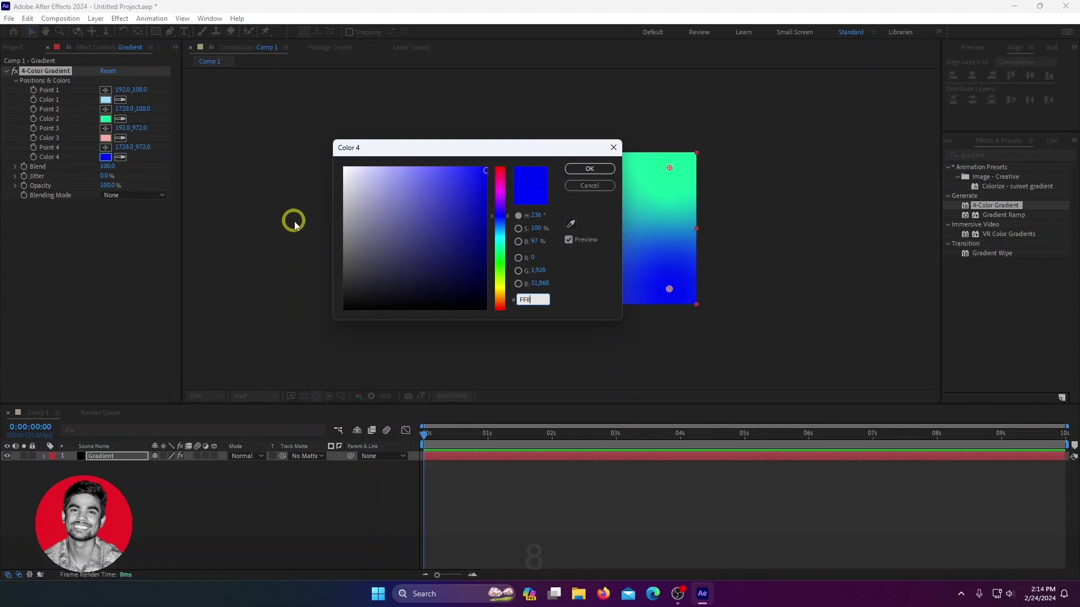
pyautogui.write('AAE')
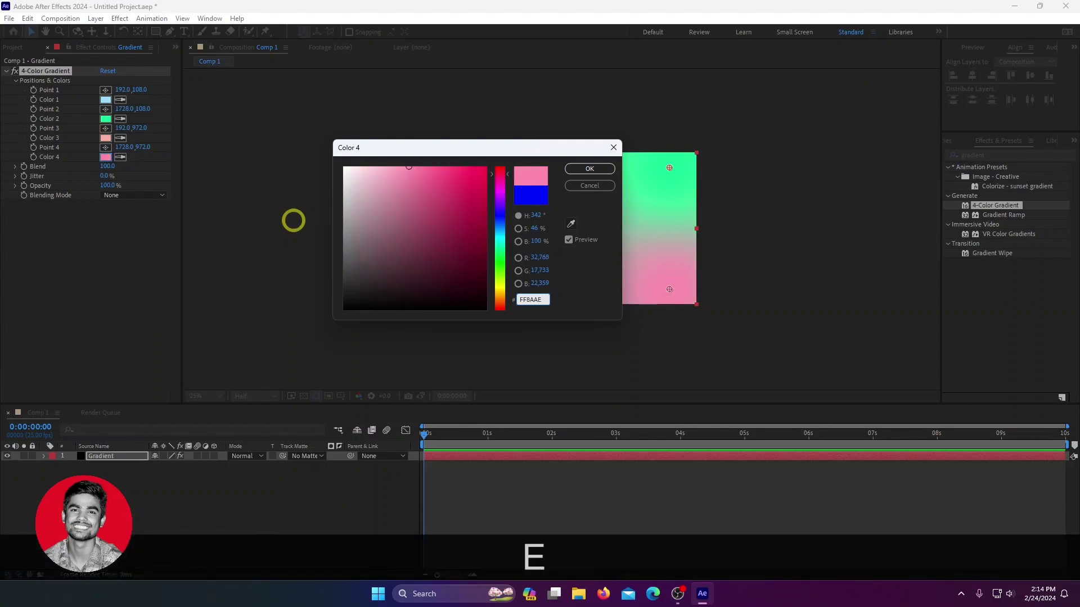
pyautogui.click(583, 170)
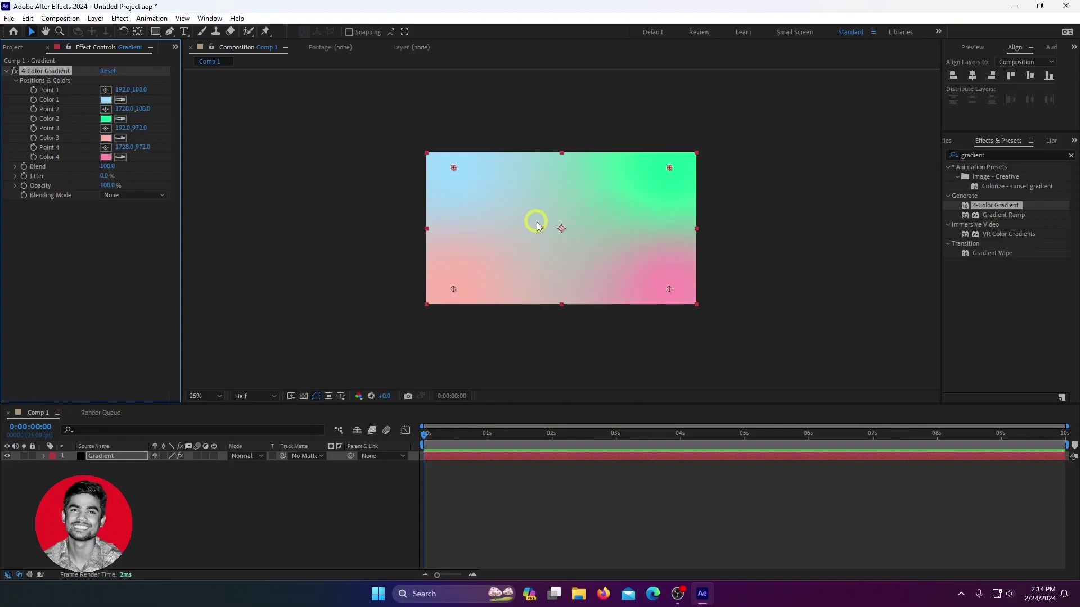
# - Add keyframes for Points 1 to 4 of the 4-Color Gradient at 0:00:00:00 and reveal the layer's keyframed properties
pyautogui.moveTo(424, 434); pyautogui.dragTo(420, 457)
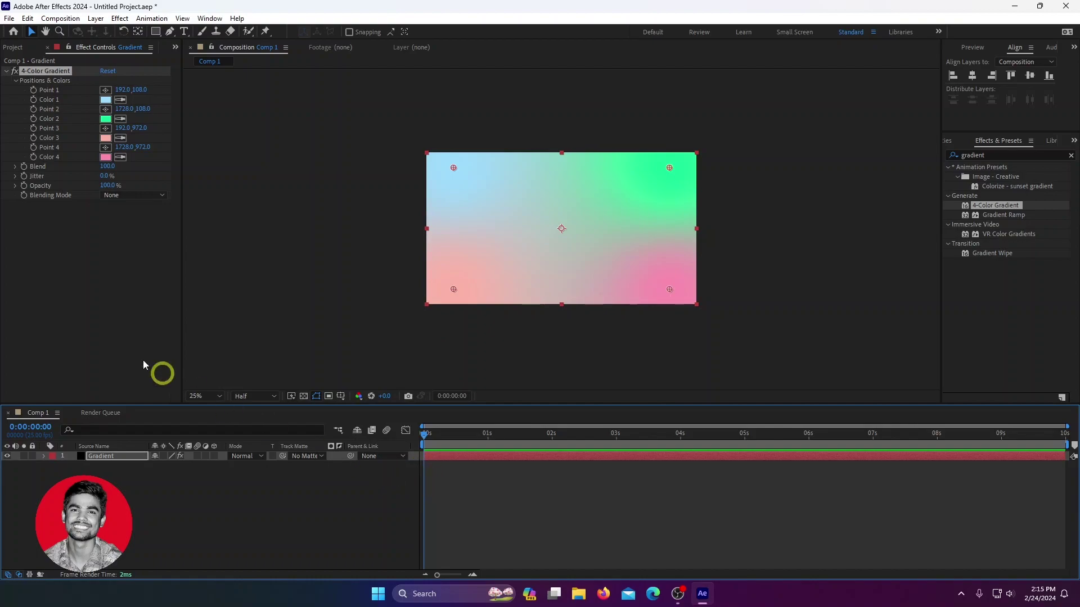
pyautogui.click(34, 90)
pyautogui.click(33, 109)
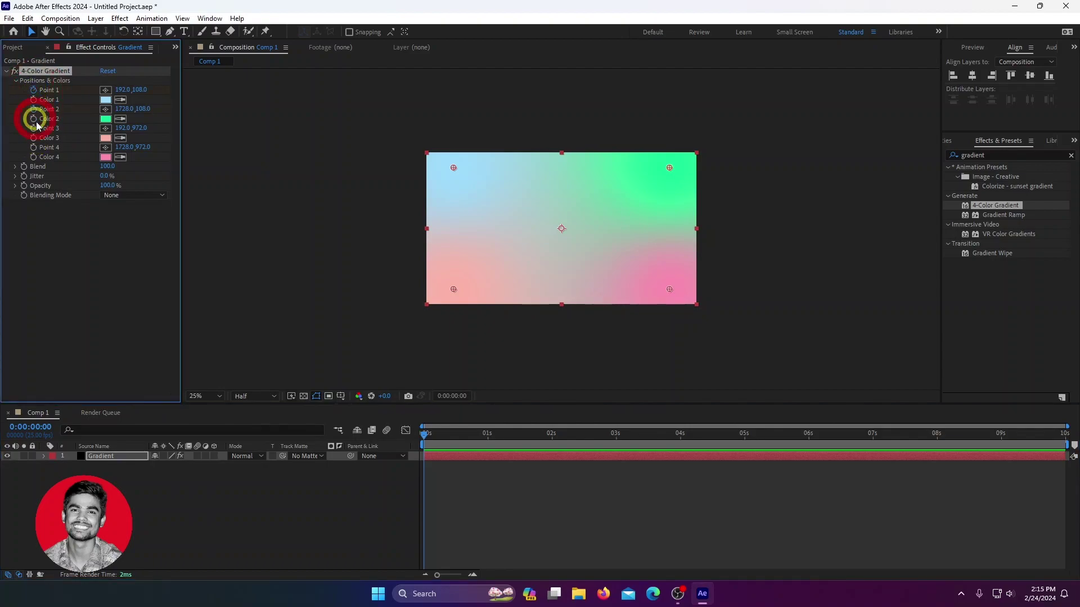
pyautogui.click(34, 128)
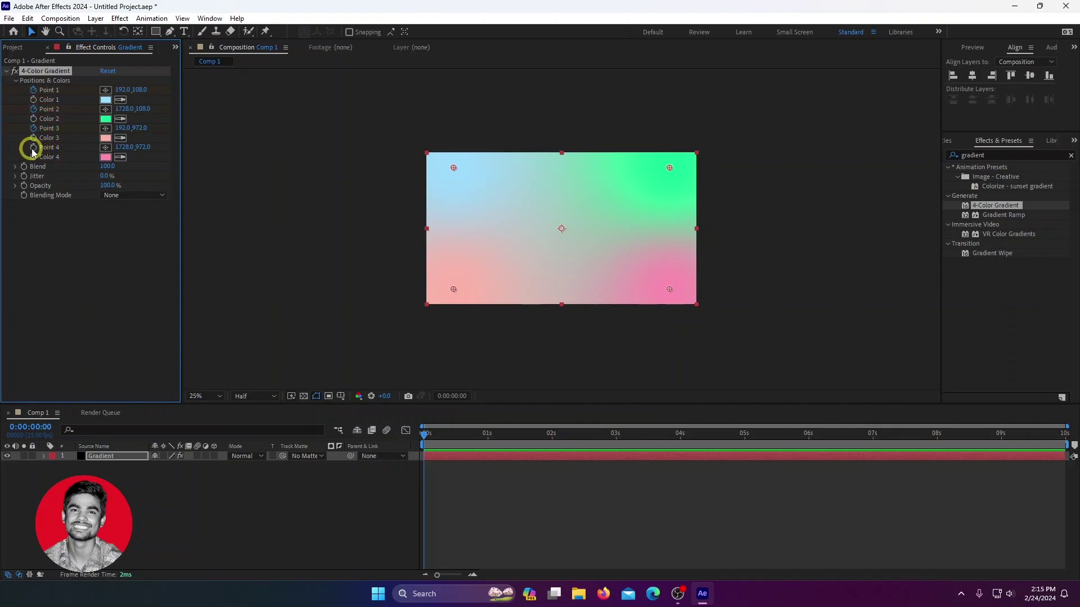
pyautogui.click(34, 148)
pyautogui.press('u')
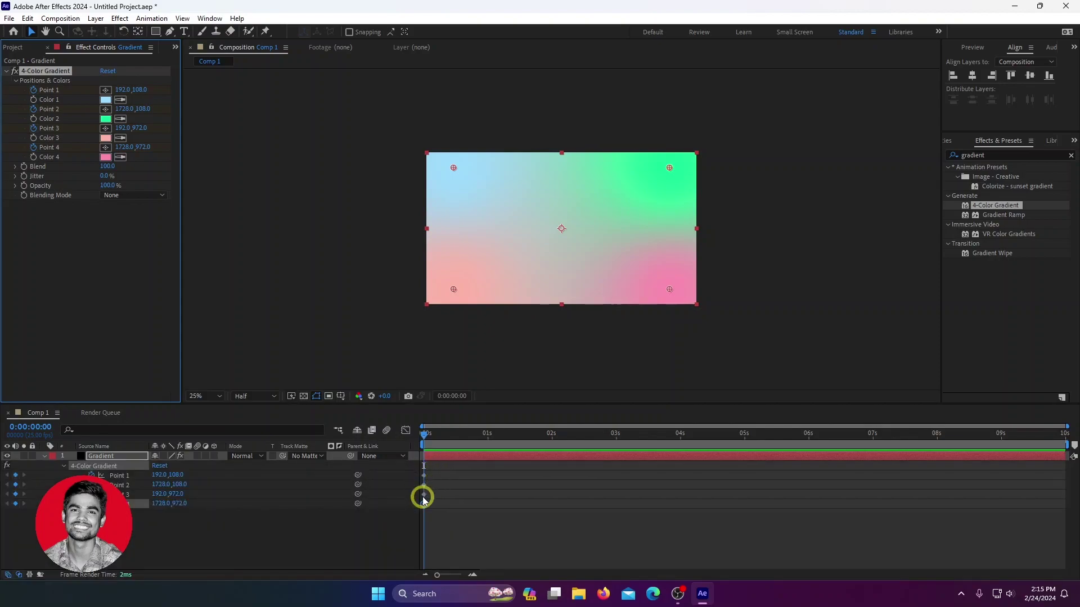
# - At 0:00:09:24, move the gradient points outside the frame: Point 1 about (-316, 104), Point 2 (1688, -340), Point 3 (376, 1264), Point 4 (2216, 1000)
pyautogui.moveTo(423, 440); pyautogui.dragTo(1072, 473)
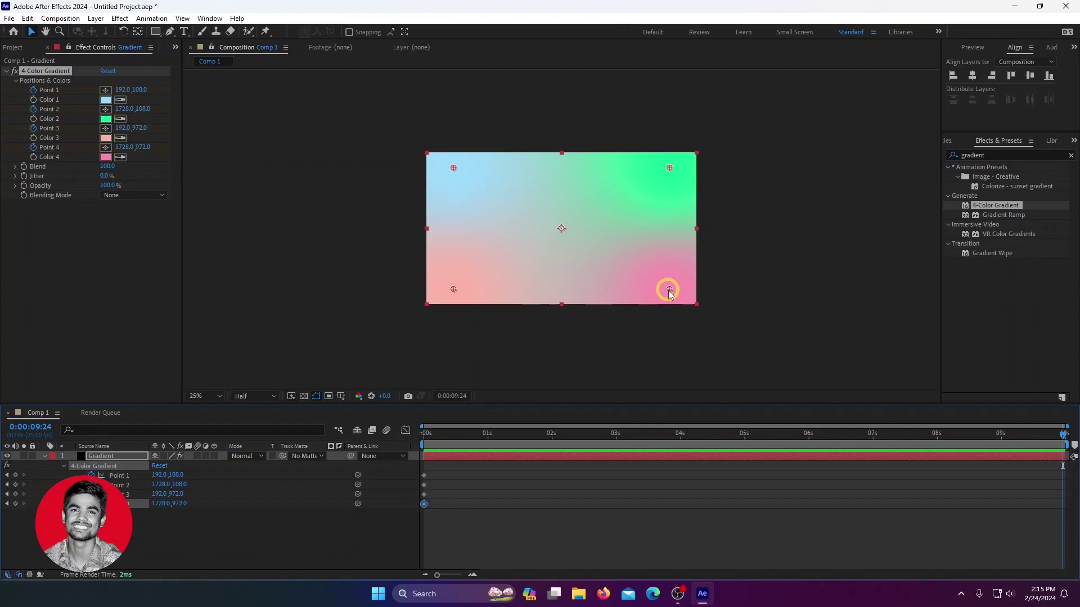
pyautogui.moveTo(669, 289); pyautogui.dragTo(739, 312)
pyautogui.moveTo(669, 168); pyautogui.dragTo(688, 110)
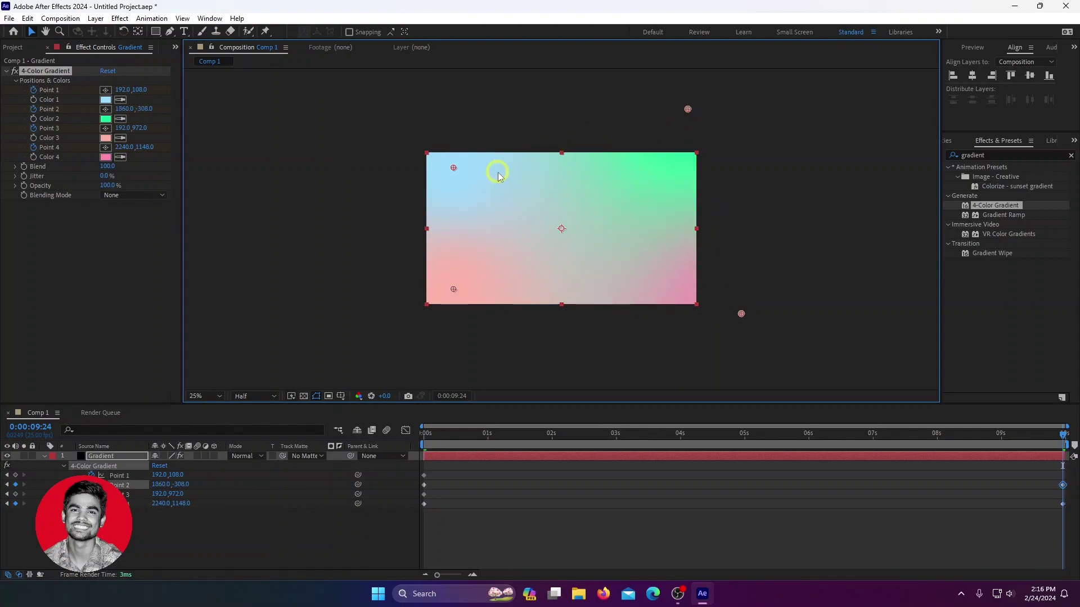
pyautogui.moveTo(444, 170); pyautogui.dragTo(379, 172)
pyautogui.moveTo(452, 289); pyautogui.dragTo(478, 329)
pyautogui.moveTo(749, 312); pyautogui.dragTo(738, 293)
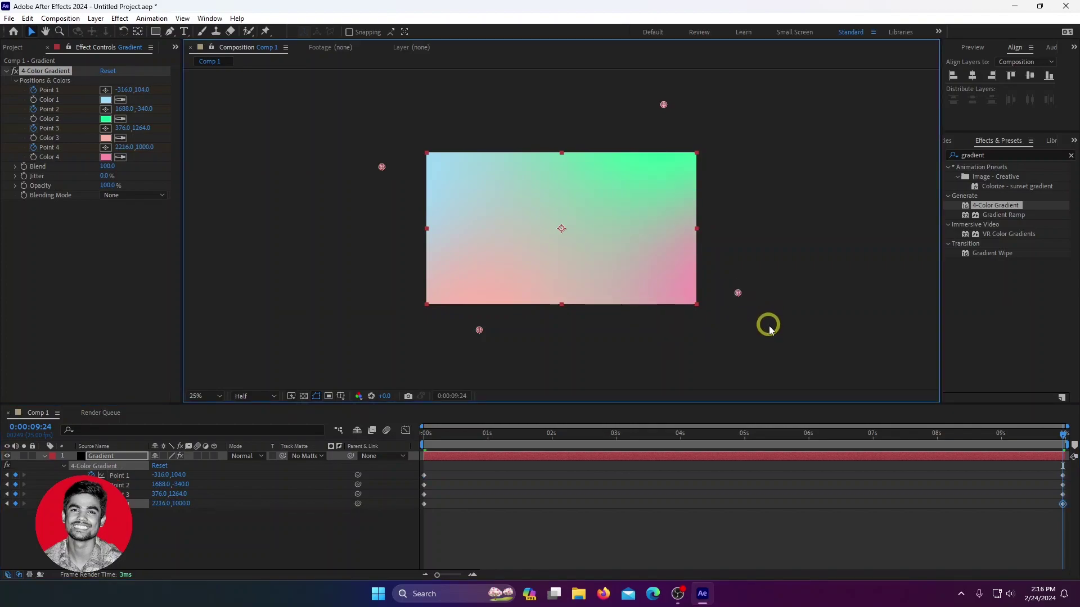
# - Return the current time to 0:00:00:00 and add a new adjustment layer above the Gradient layer
pyautogui.moveTo(1062, 437); pyautogui.dragTo(336, 457)
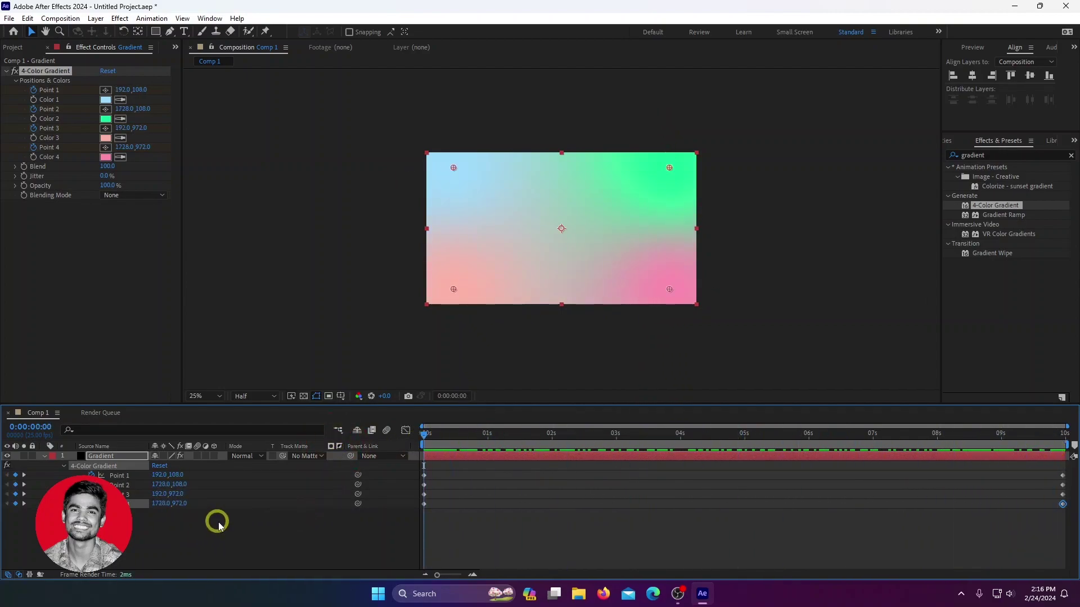
pyautogui.rightClick(203, 523)
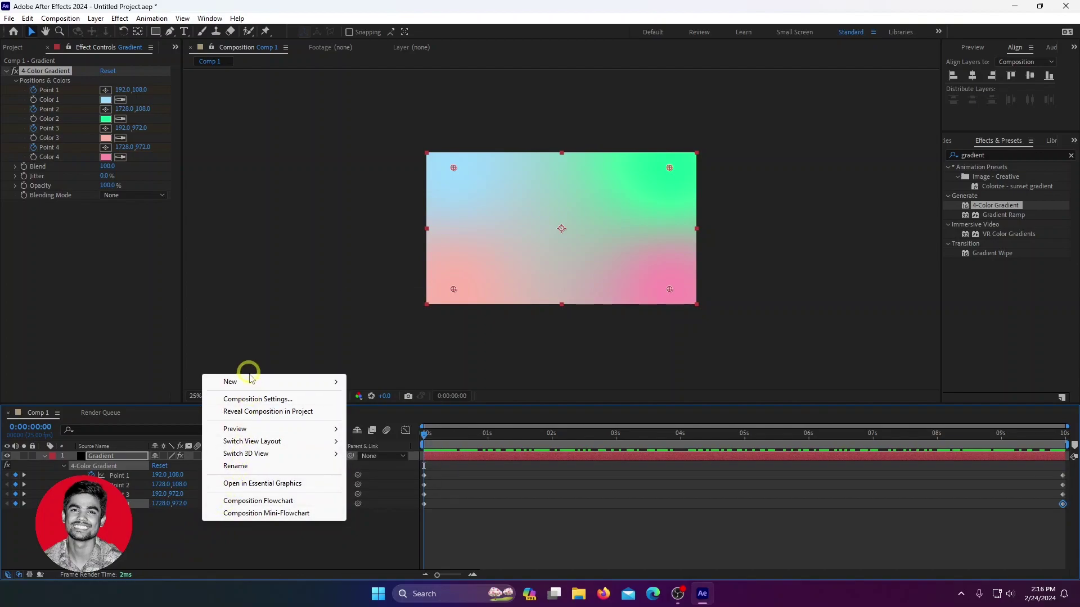
pyautogui.moveTo(251, 382)
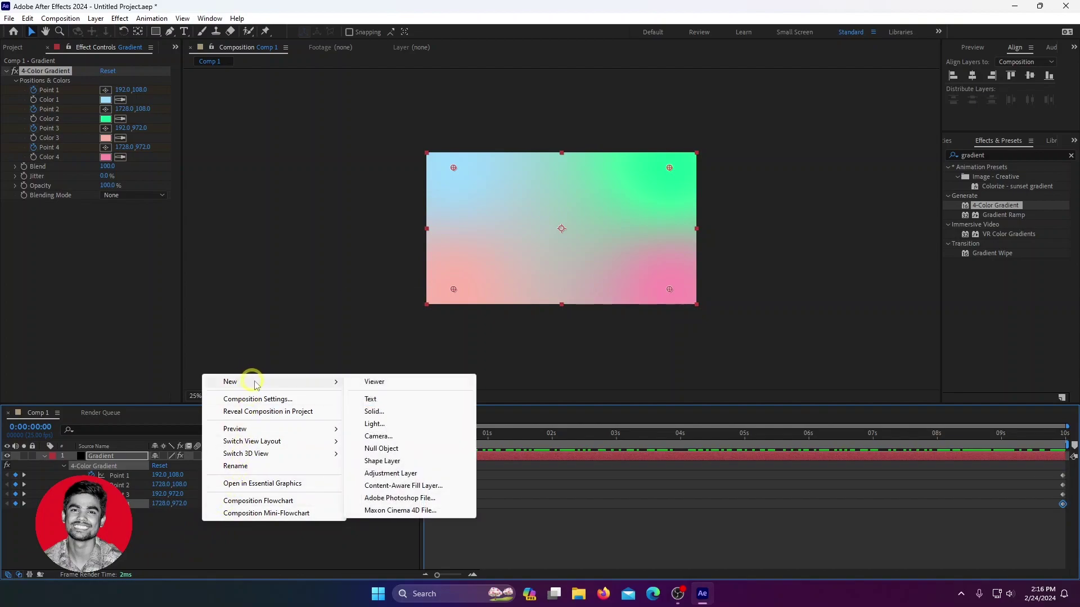
pyautogui.click(410, 474)
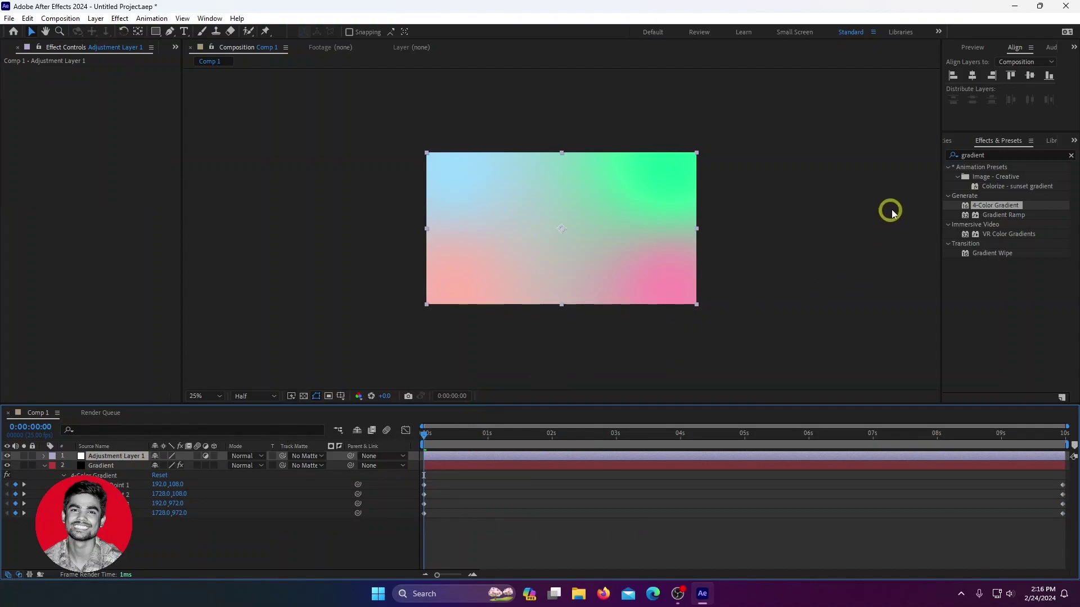
# - Find the Motion Tile effect and apply it to the adjustment layer
pyautogui.click(954, 156)
pyautogui.press('BackSpace')
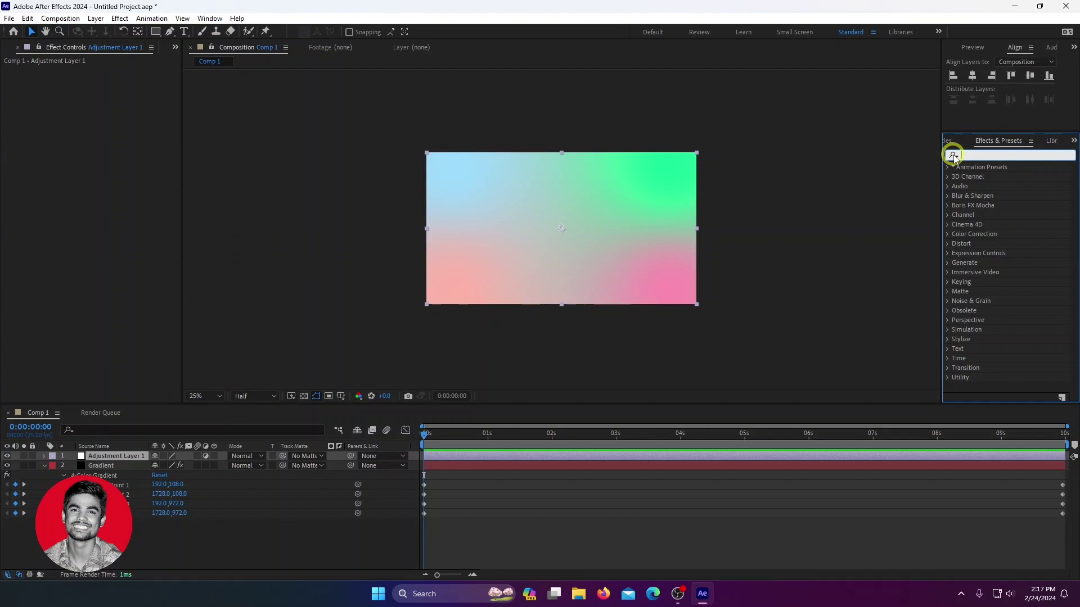
pyautogui.write('motion')
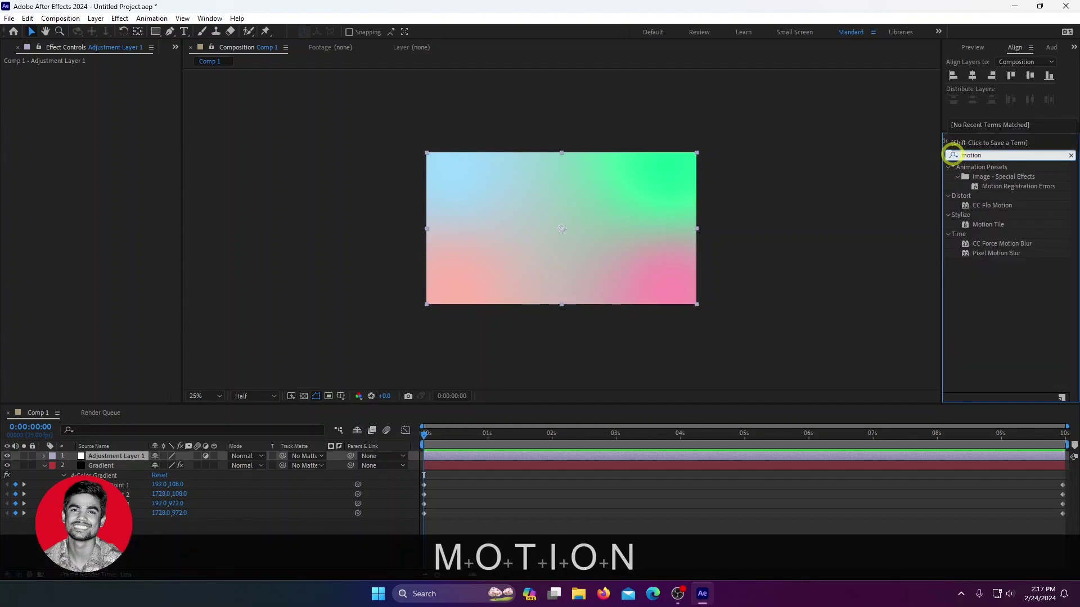
pyautogui.click(991, 224)
pyautogui.moveTo(991, 225); pyautogui.dragTo(110, 459)
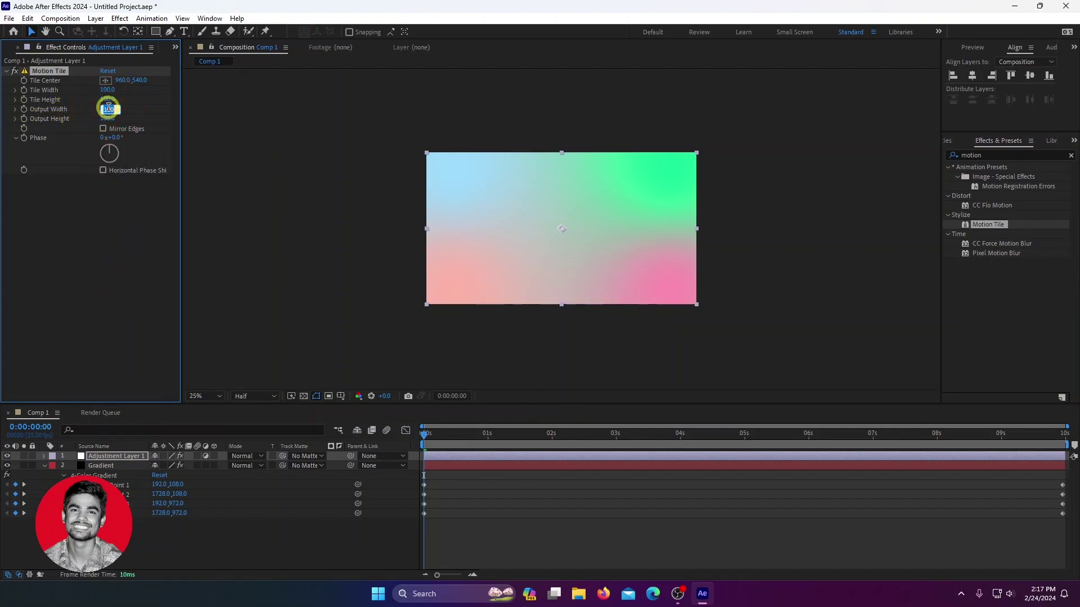
# - Set Motion Tile's Output Width and Output Height to 400 and enable Mirror Edges
pyautogui.write('400')
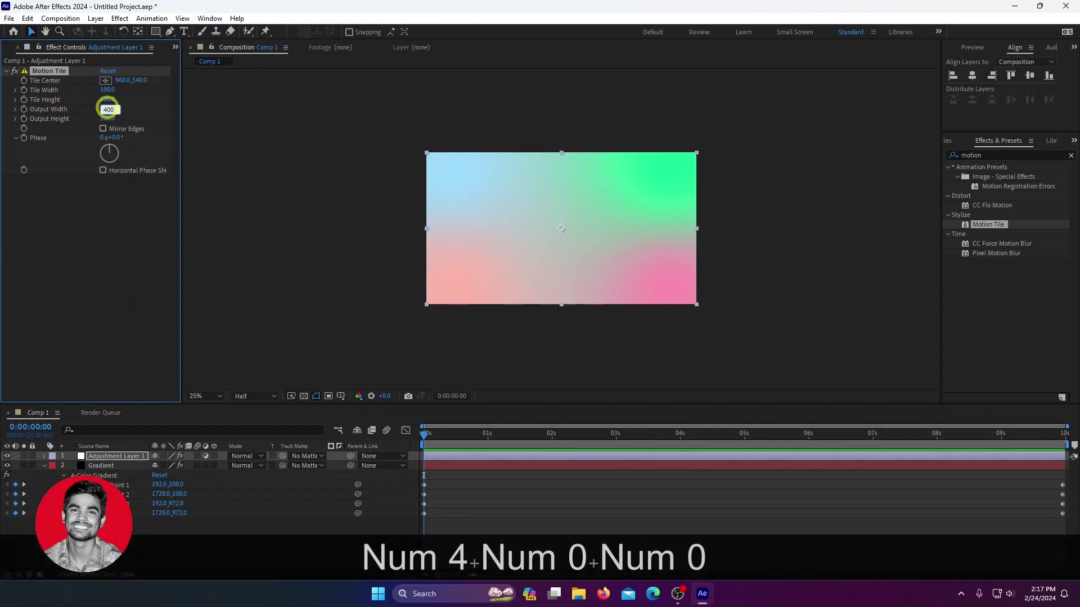
pyautogui.click(108, 118)
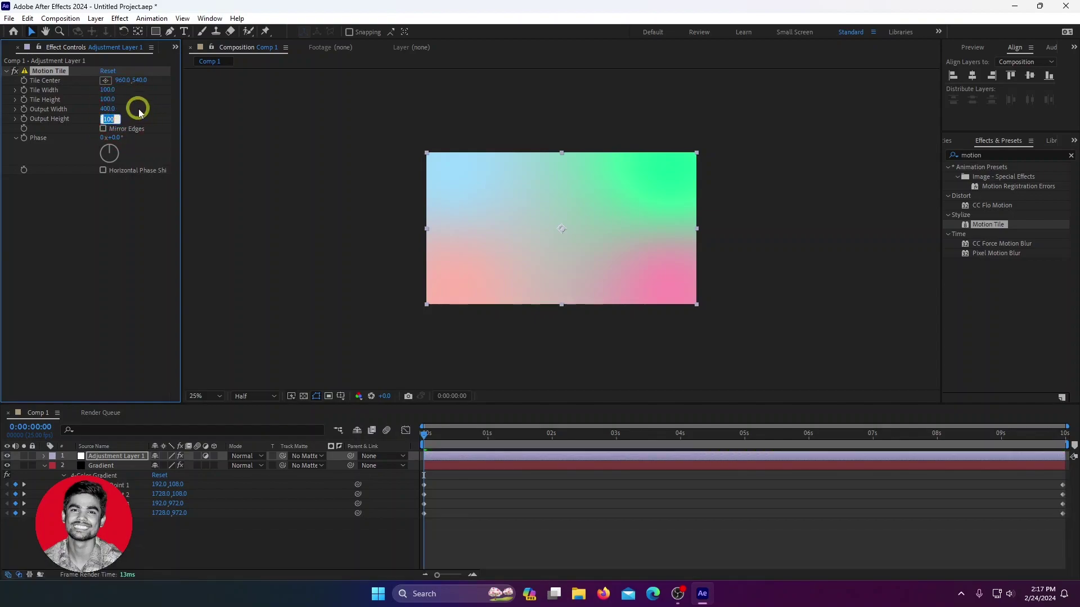
pyautogui.write('400')
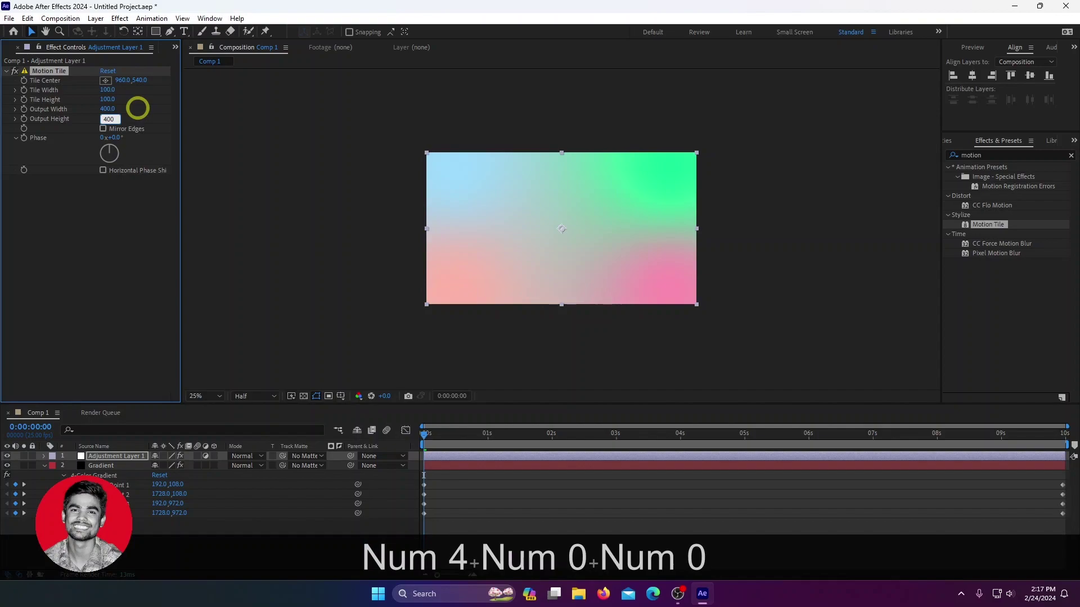
pyautogui.click(103, 128)
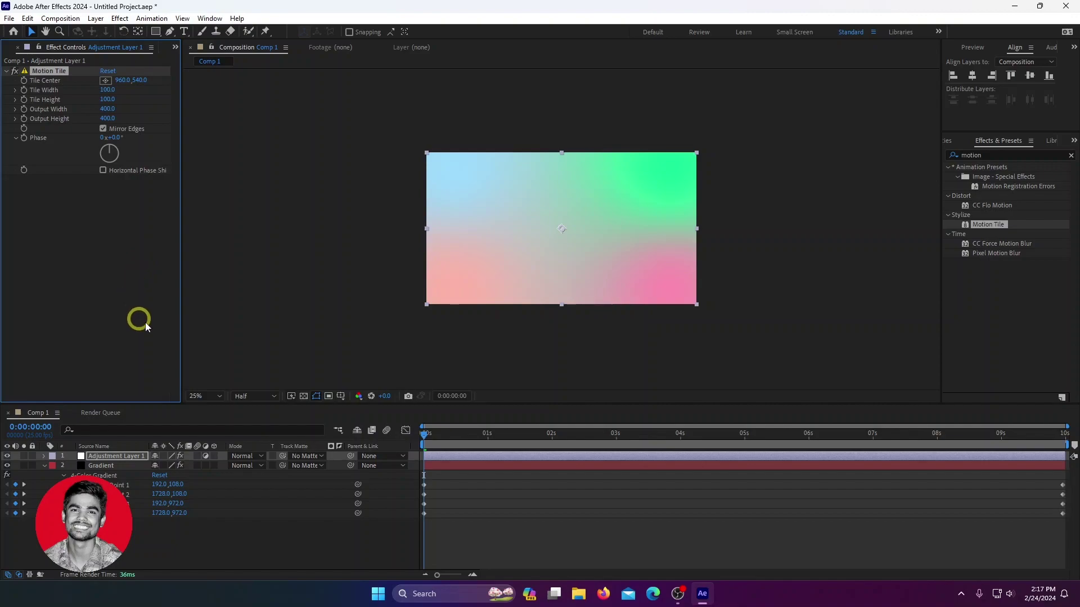
# - Apply the Turbulent Displace effect to the adjustment layer and set its Displacement to Twist
pyautogui.click(954, 155)
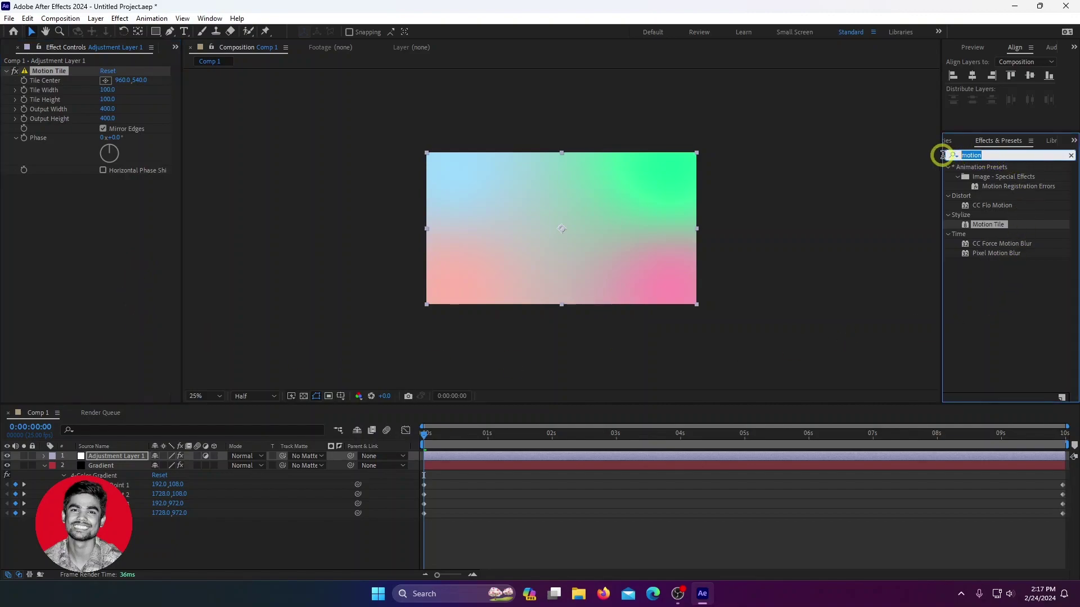
pyautogui.write('tur')
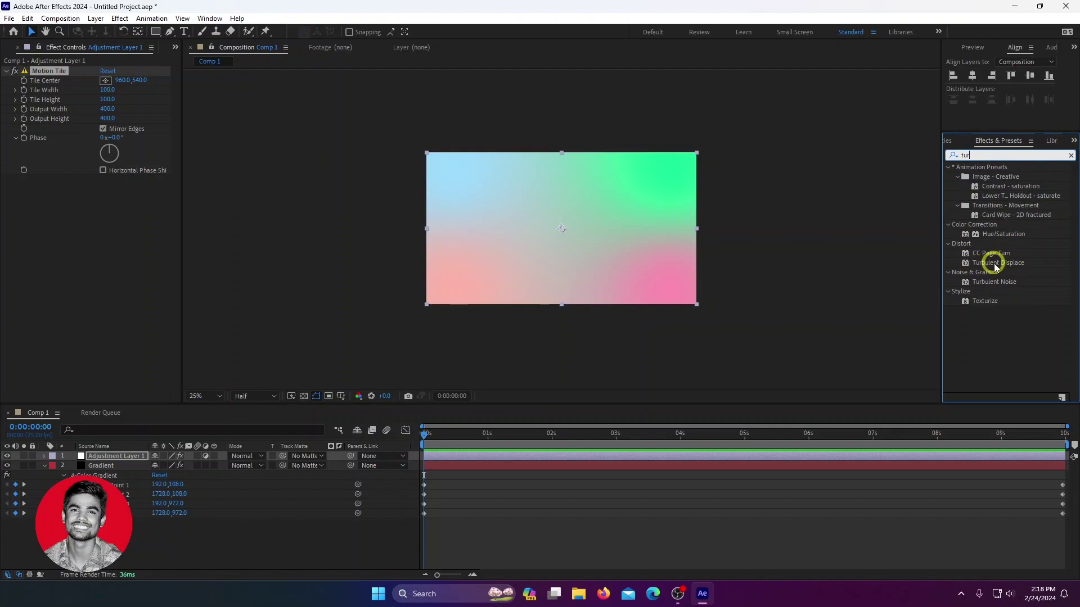
pyautogui.moveTo(993, 263); pyautogui.dragTo(117, 458)
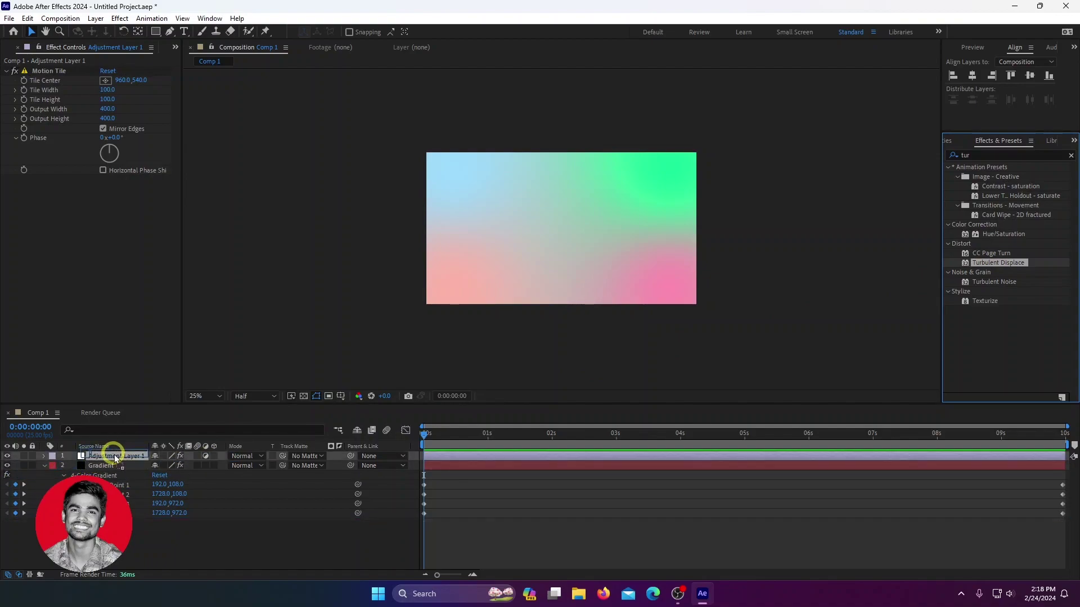
pyautogui.click(142, 189)
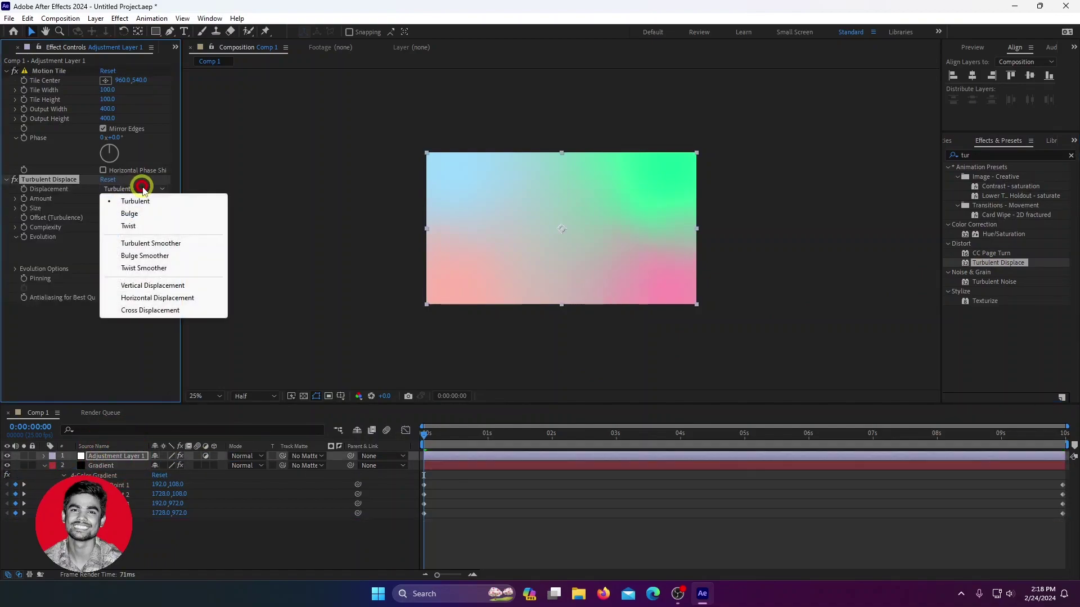
pyautogui.click(129, 226)
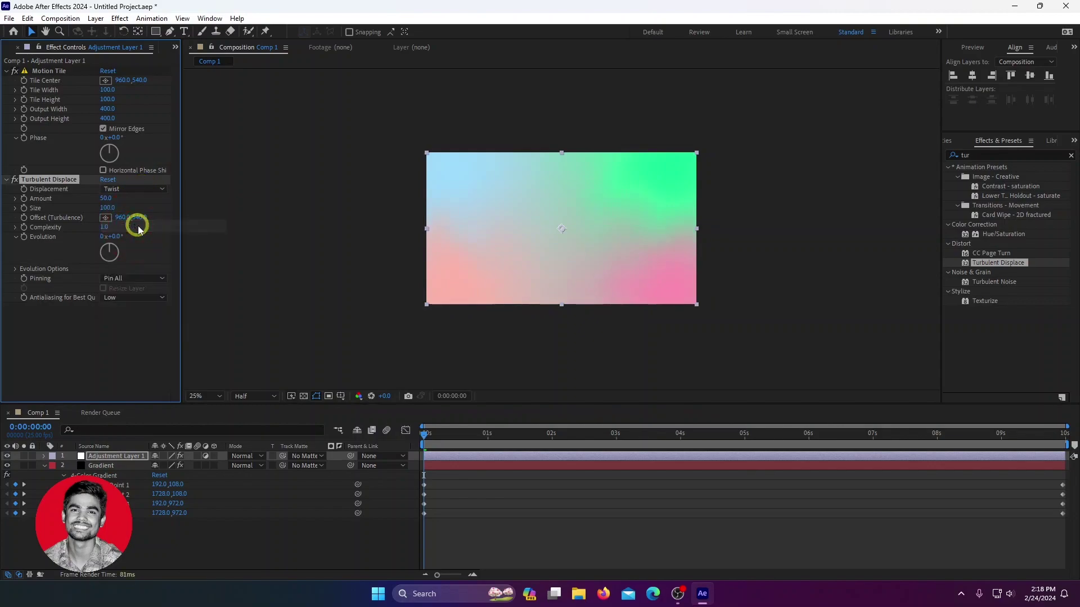
# - Set Turbulent Displace's Amount to 100 and its Size to 400
pyautogui.click(107, 199)
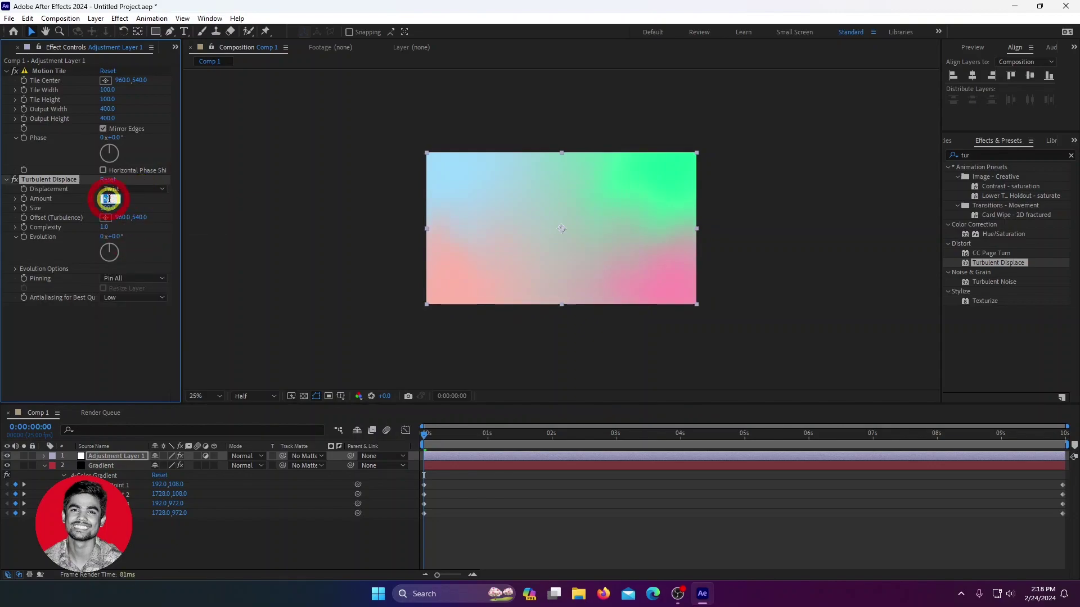
pyautogui.write('100')
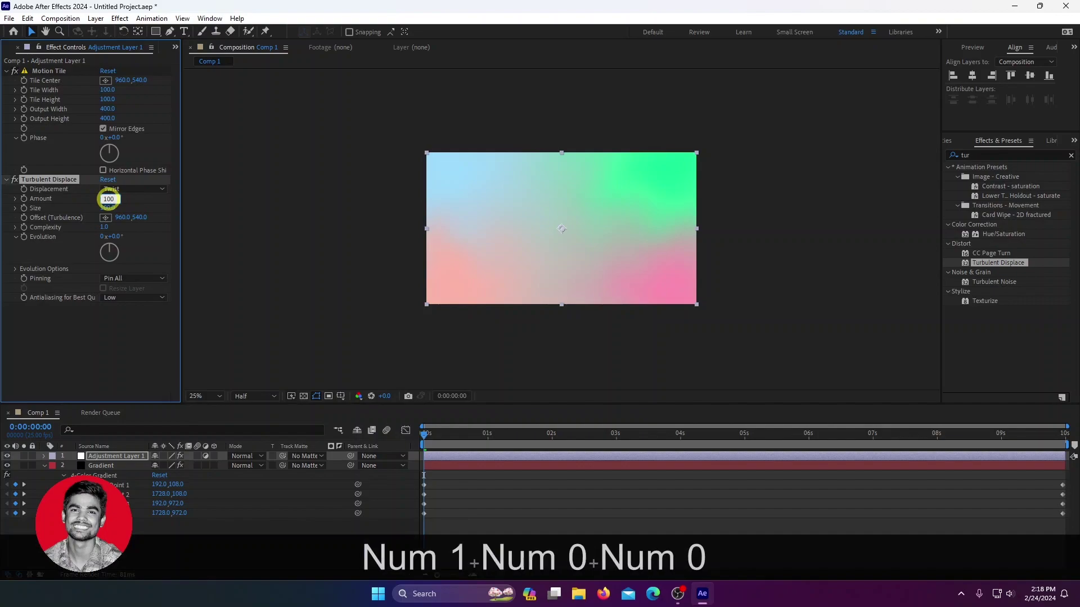
pyautogui.press('Return')
pyautogui.click(108, 208)
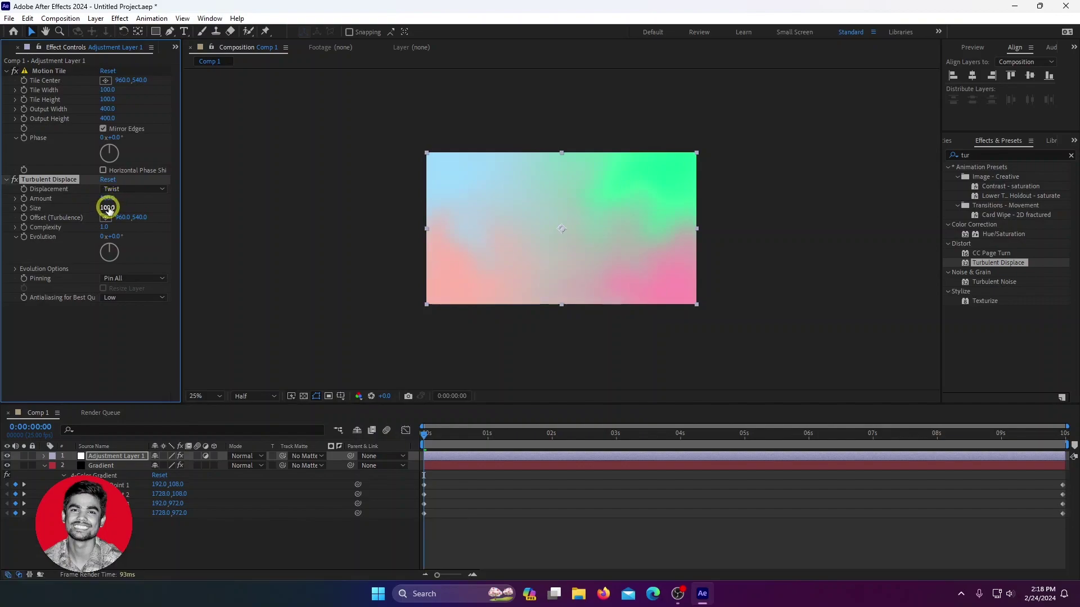
pyautogui.write('400')
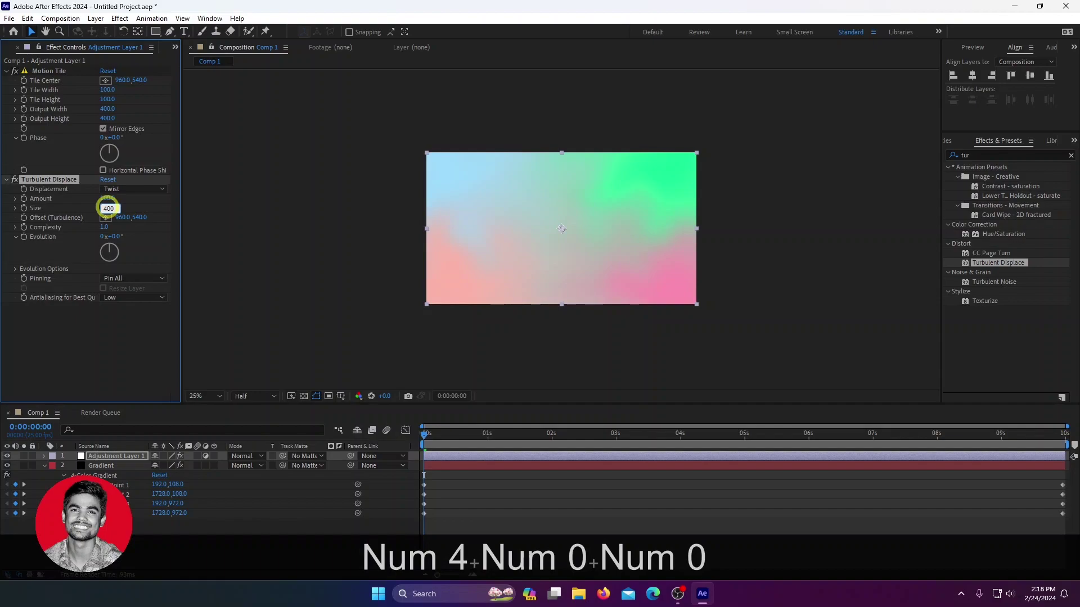
pyautogui.press('Return')
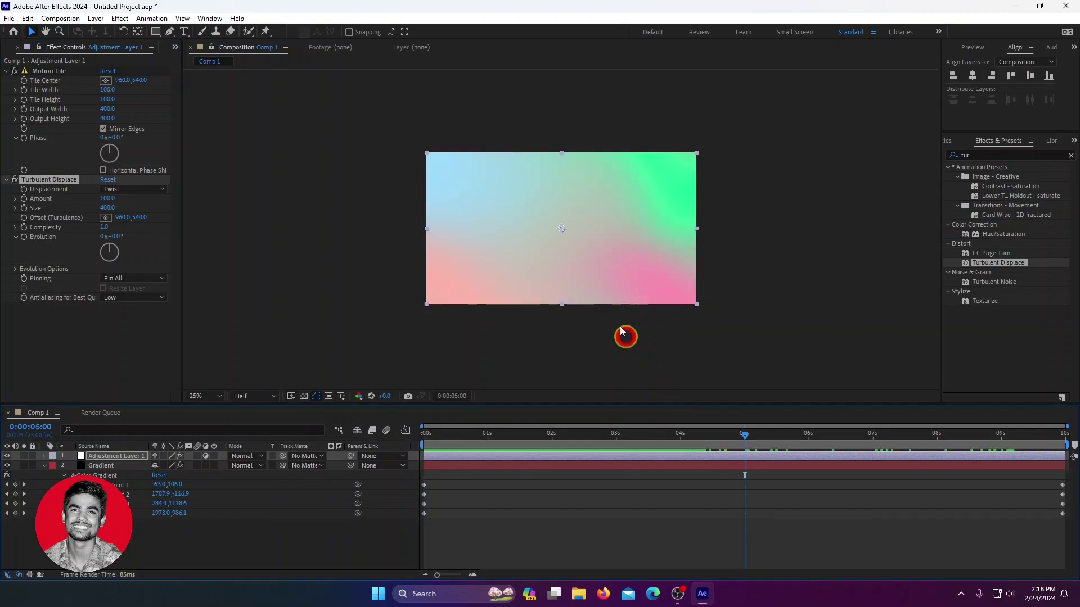
# - At 0:00:00:00, move the gradient points: Point 1 about (956, 208), Point 2 (1692, 524), Point 3 (234, 546), Point 4 (964, 902)
pyautogui.press('alt')
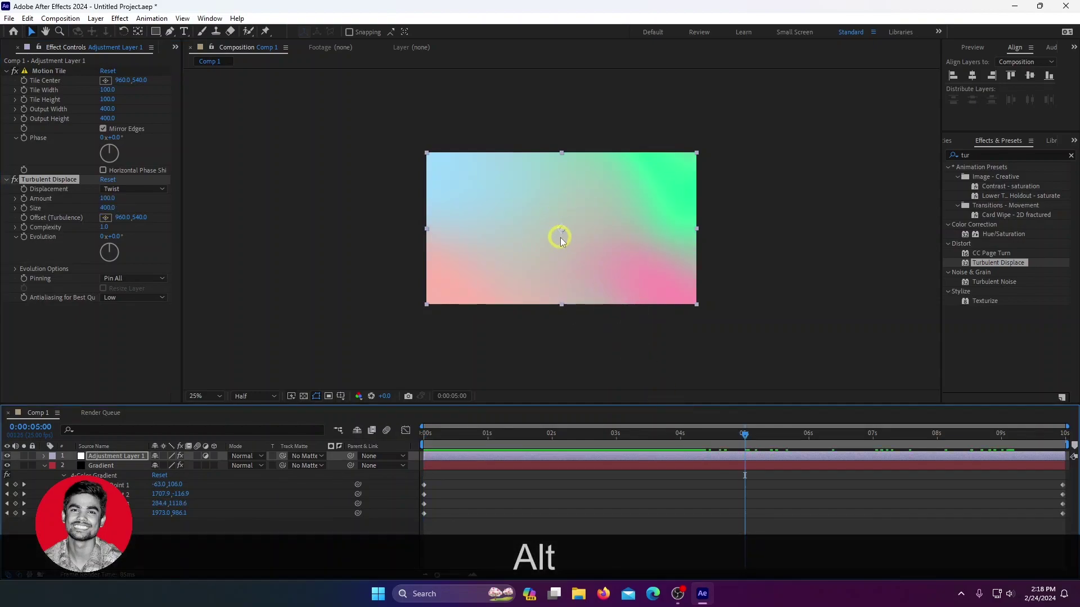
pyautogui.scroll(2, 561, 238)
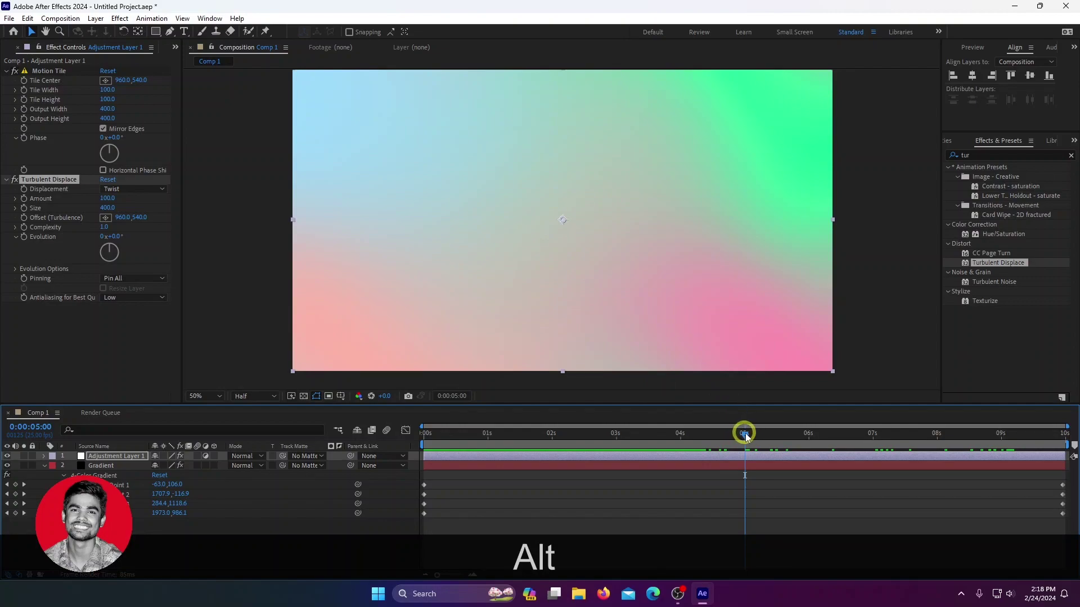
pyautogui.moveTo(745, 435); pyautogui.dragTo(890, 447)
pyautogui.moveTo(989, 448); pyautogui.dragTo(410, 440)
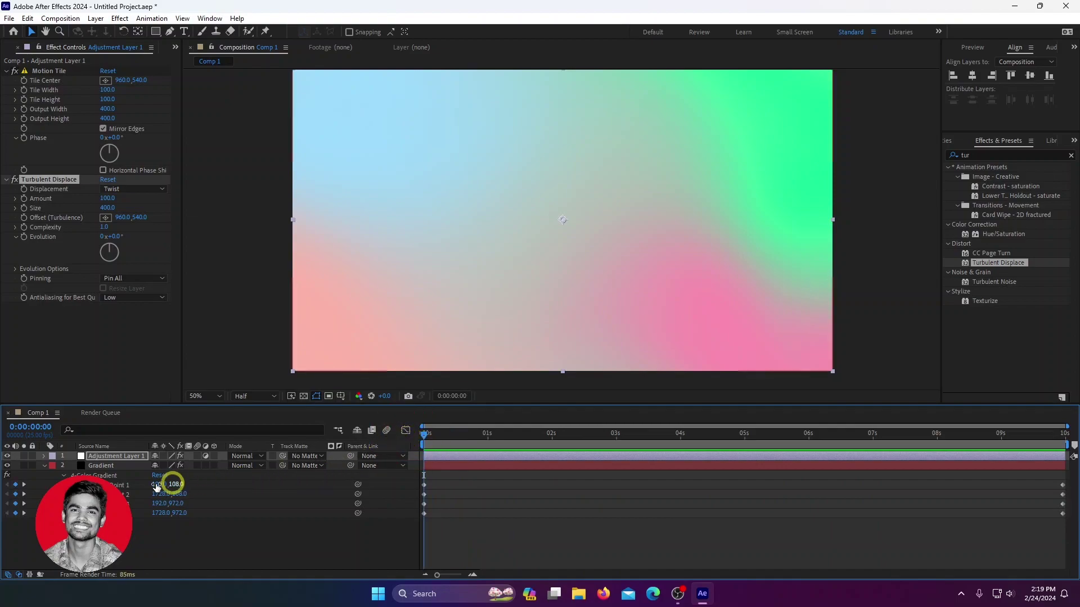
pyautogui.click(120, 487)
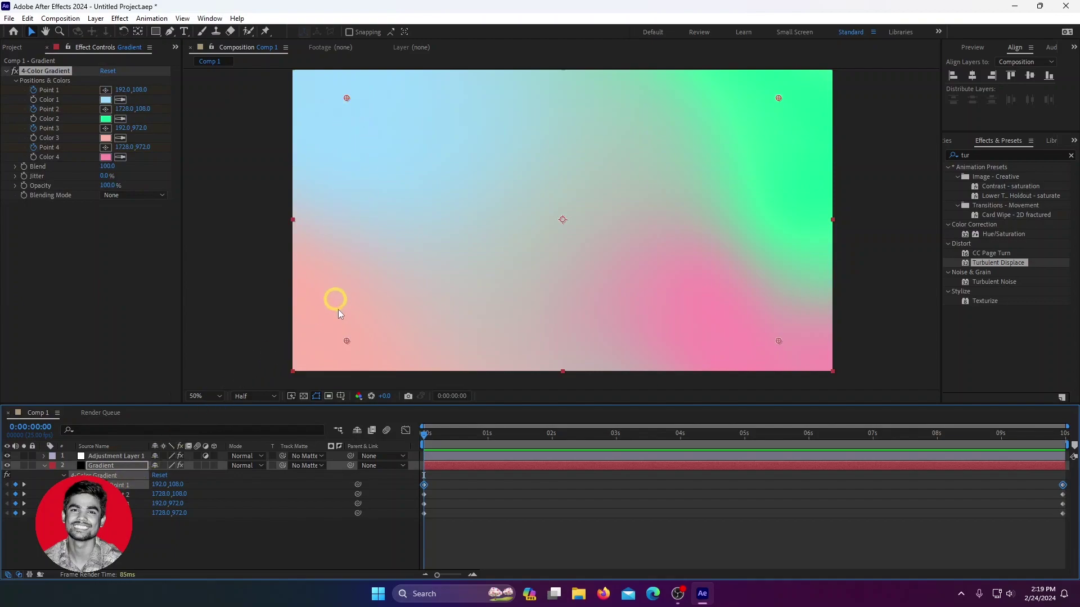
pyautogui.moveTo(347, 342); pyautogui.dragTo(361, 206)
pyautogui.moveTo(347, 100); pyautogui.dragTo(561, 126)
pyautogui.click(315, 275)
pyautogui.moveTo(361, 206); pyautogui.dragTo(358, 221)
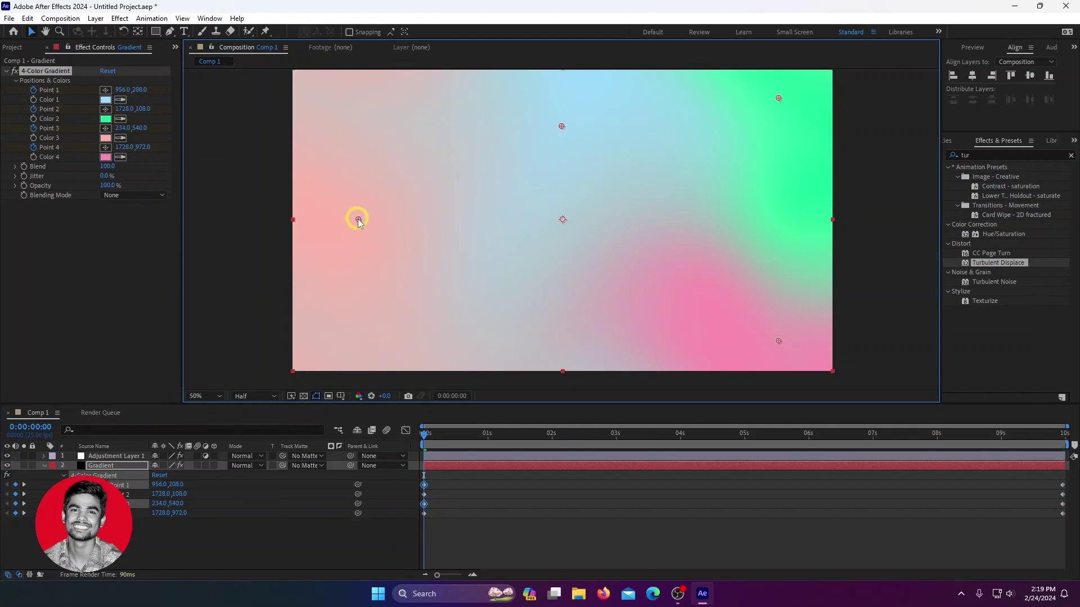
pyautogui.moveTo(778, 99); pyautogui.dragTo(768, 215)
pyautogui.moveTo(780, 340); pyautogui.dragTo(563, 323)
pyautogui.moveTo(424, 432); pyautogui.dragTo(386, 463)
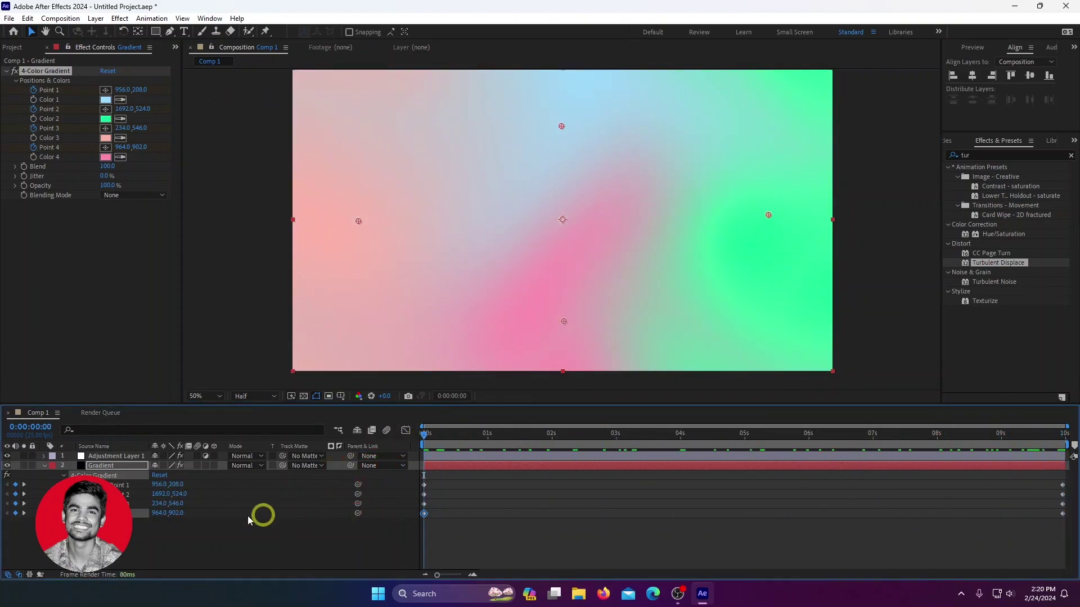
# - Add the expression time*150 to Turbulent Displace's Evolution on the adjustment layer and preview the animation
pyautogui.click(118, 457)
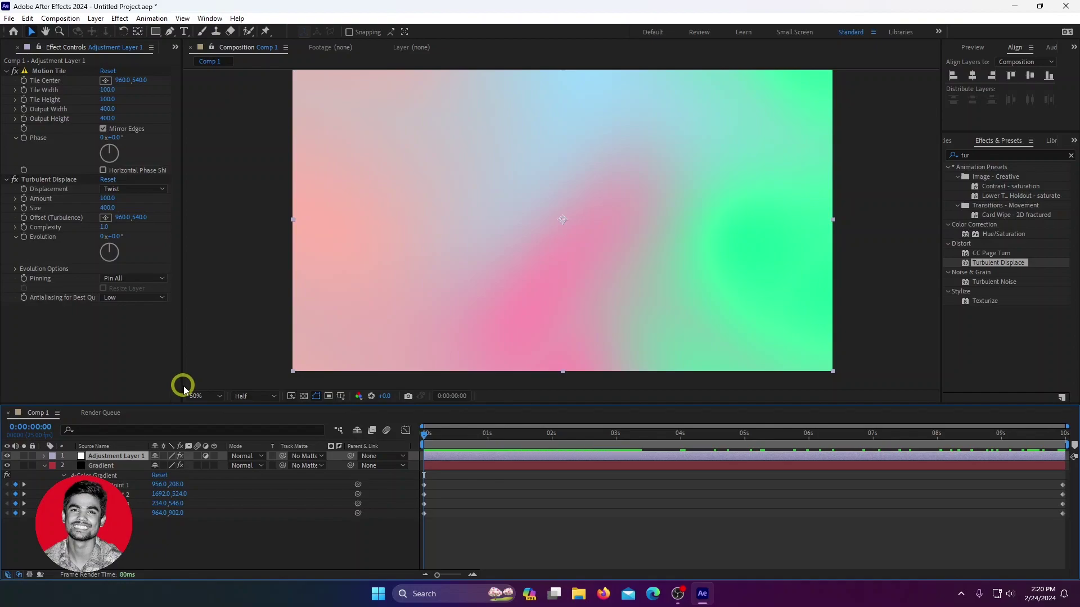
pyautogui.keyDown('alt'); pyautogui.click(24, 237); pyautogui.keyUp('alt')
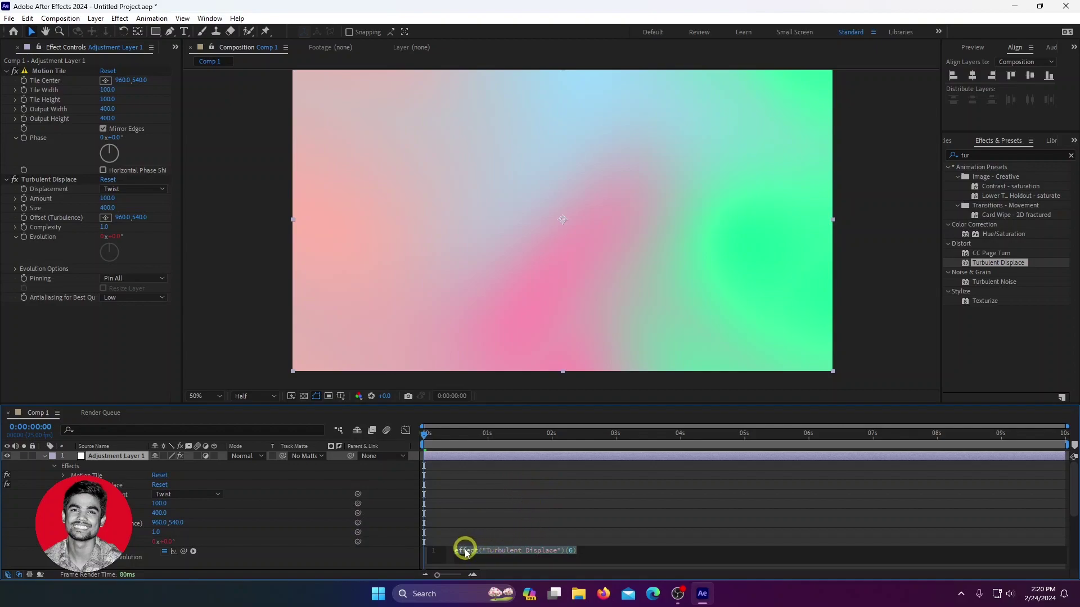
pyautogui.click(577, 551)
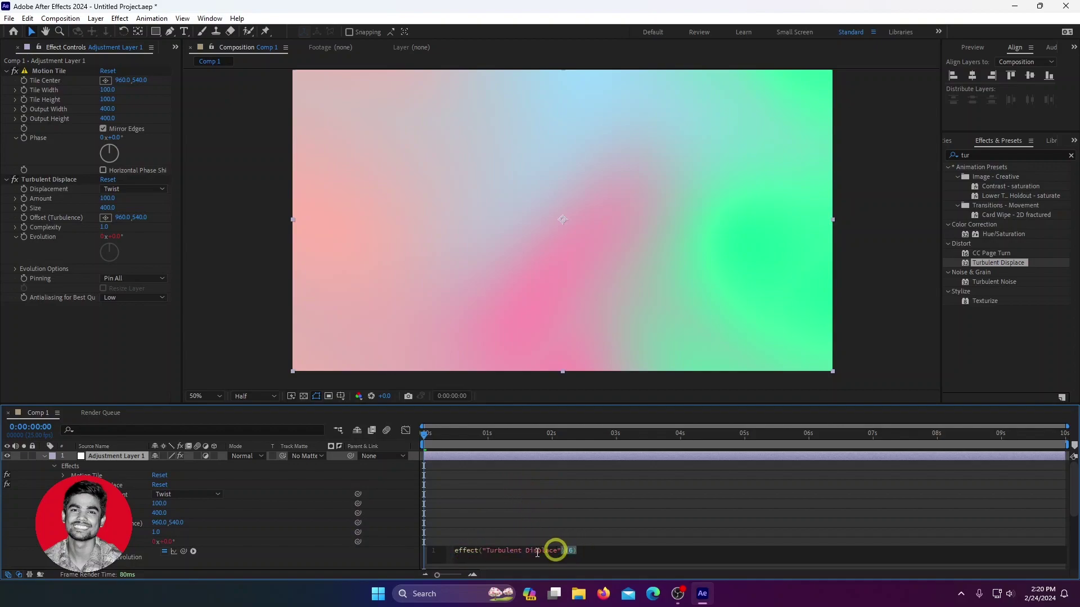
pyautogui.moveTo(457, 555); pyautogui.dragTo(563, 553)
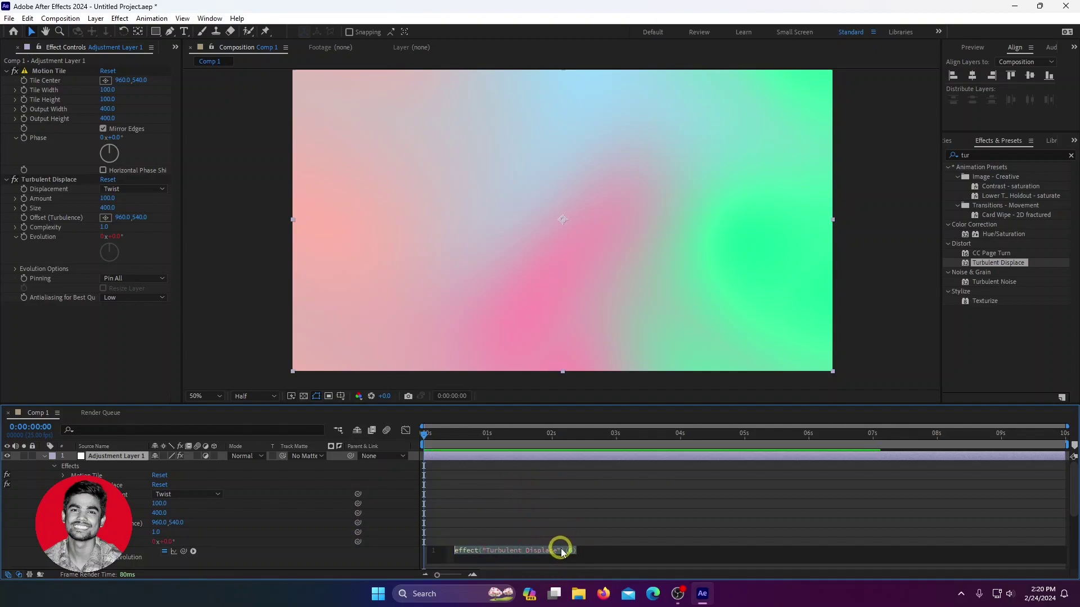
pyautogui.press('BackSpace')
pyautogui.write('time')
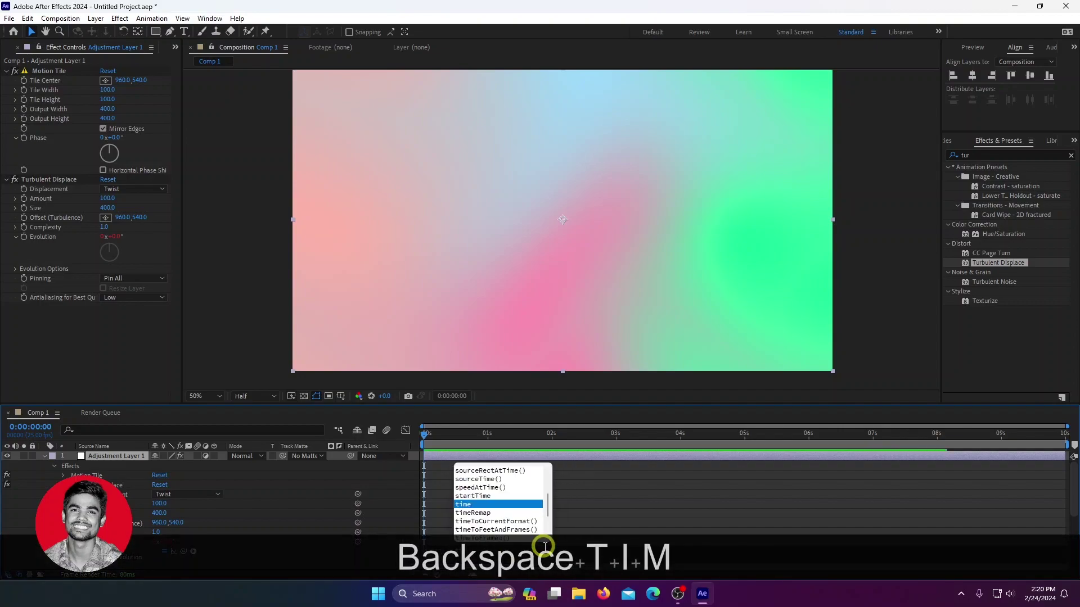
pyautogui.write('*')
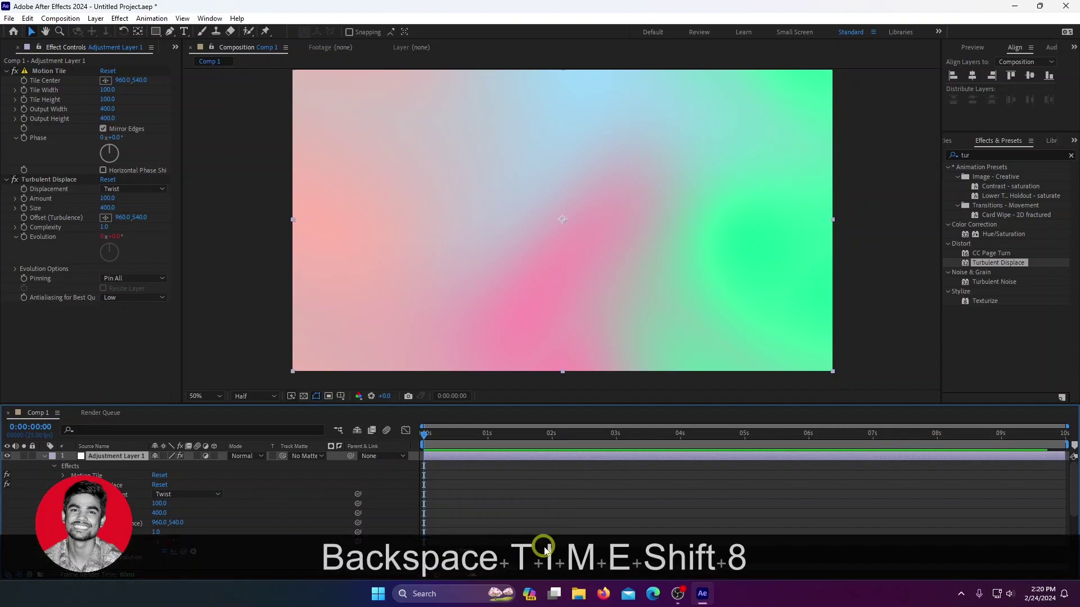
pyautogui.write('150')
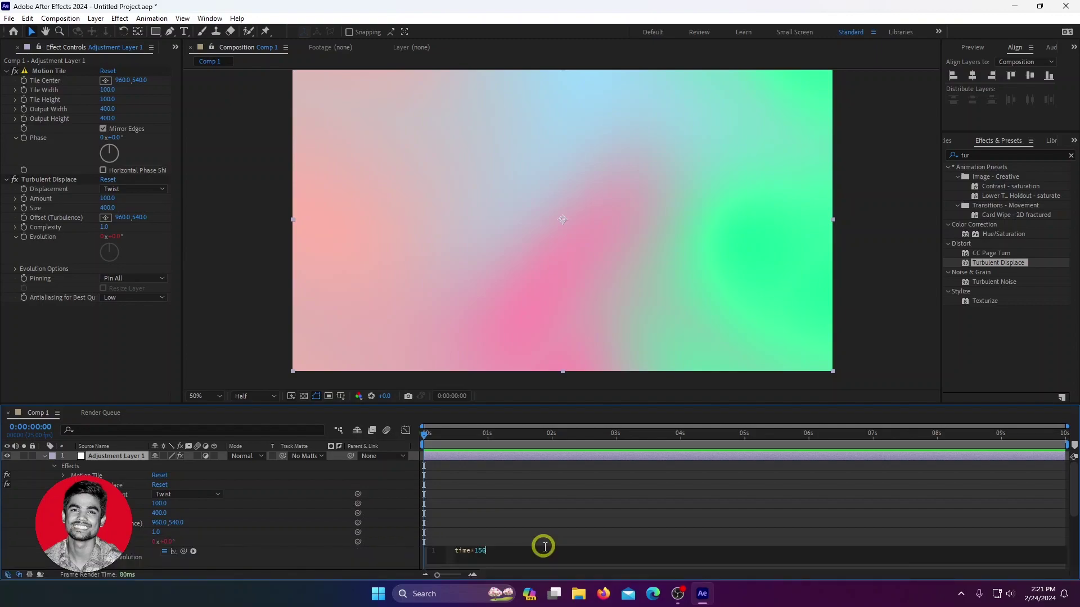
pyautogui.moveTo(424, 434); pyautogui.dragTo(464, 458)
pyautogui.press('space')
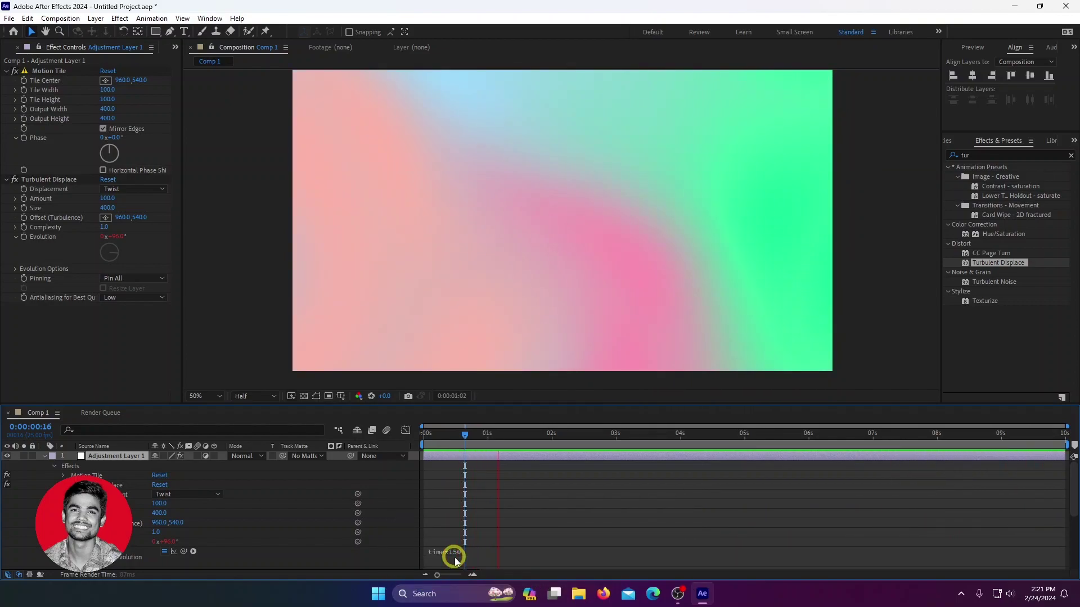
pyautogui.press('space')
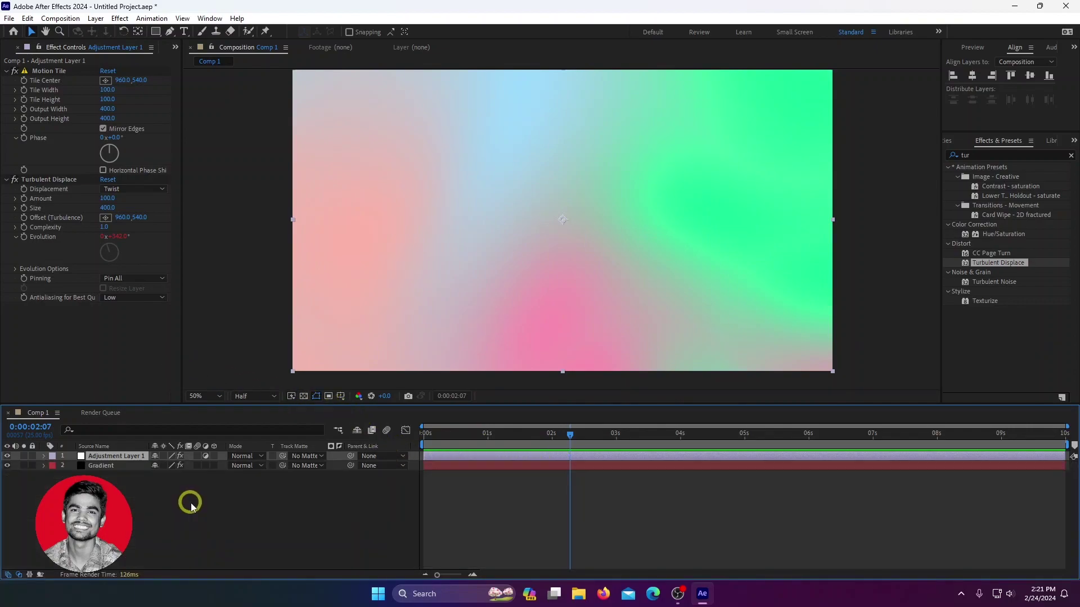
# - Find the Noise effect and apply it to the adjustment layer
pyautogui.click(972, 153)
pyautogui.write('noise')
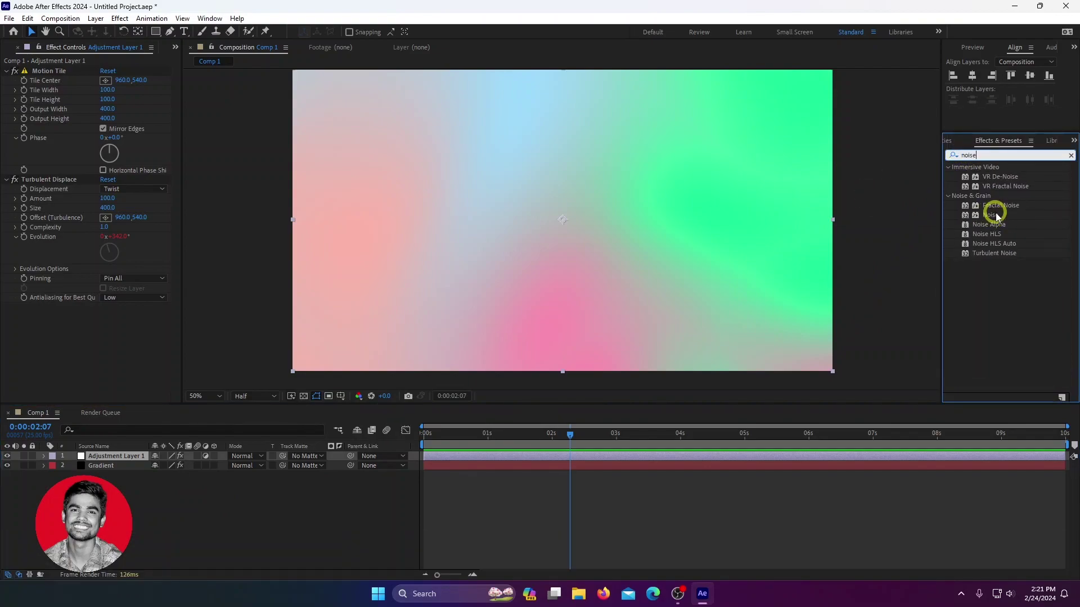
pyautogui.moveTo(990, 214); pyautogui.dragTo(117, 457)
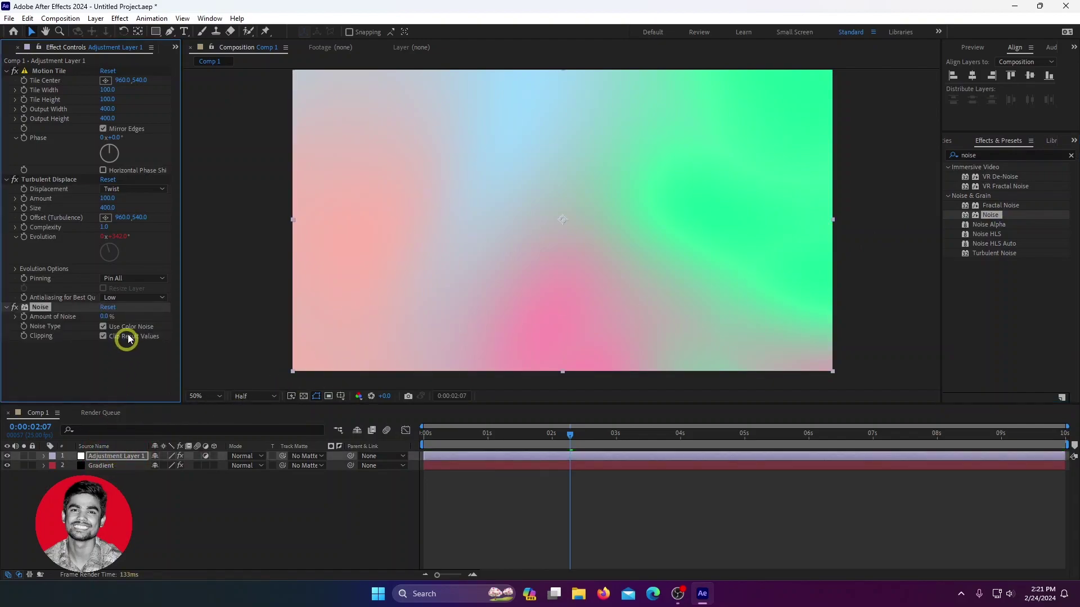
# - Set the Noise effect's Amount of Noise to 5% and preview the textured gradient animation
pyautogui.click(100, 319)
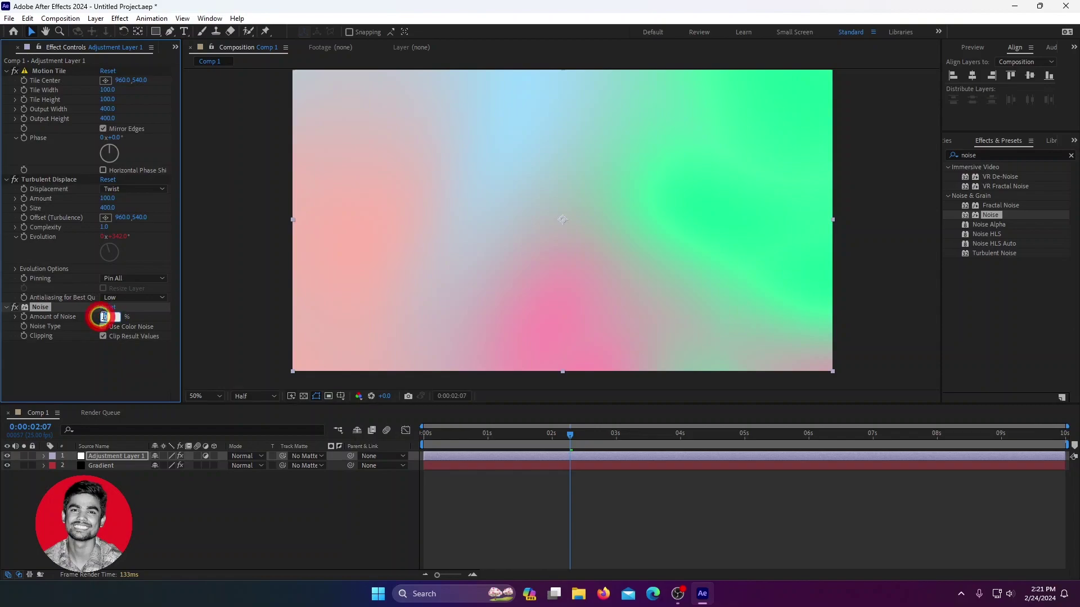
pyautogui.write('5')
pyautogui.press('Return')
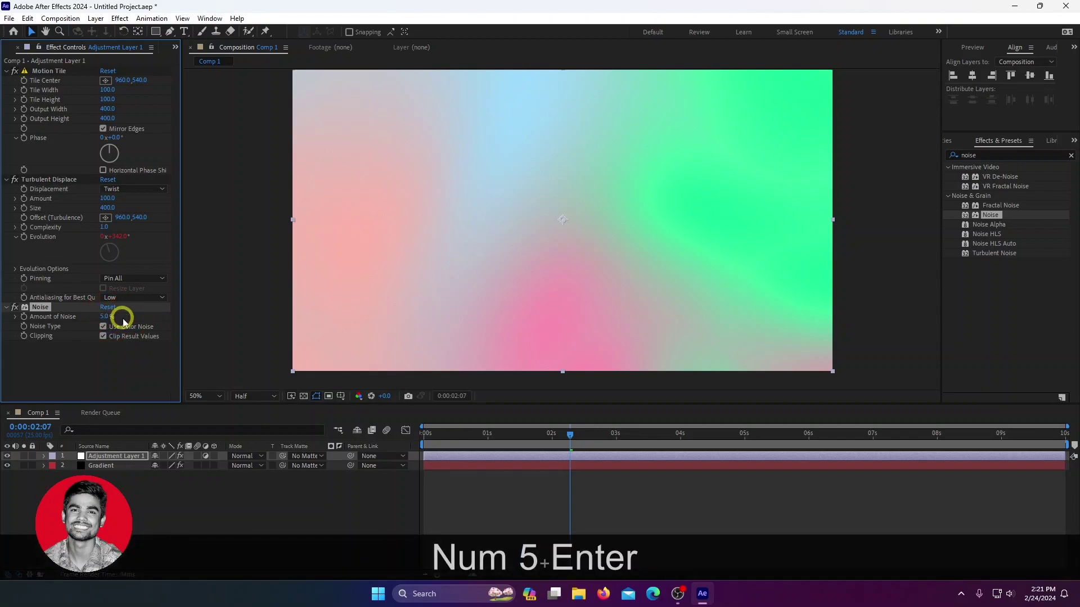
pyautogui.moveTo(571, 437); pyautogui.dragTo(938, 491)
pyautogui.press('space')
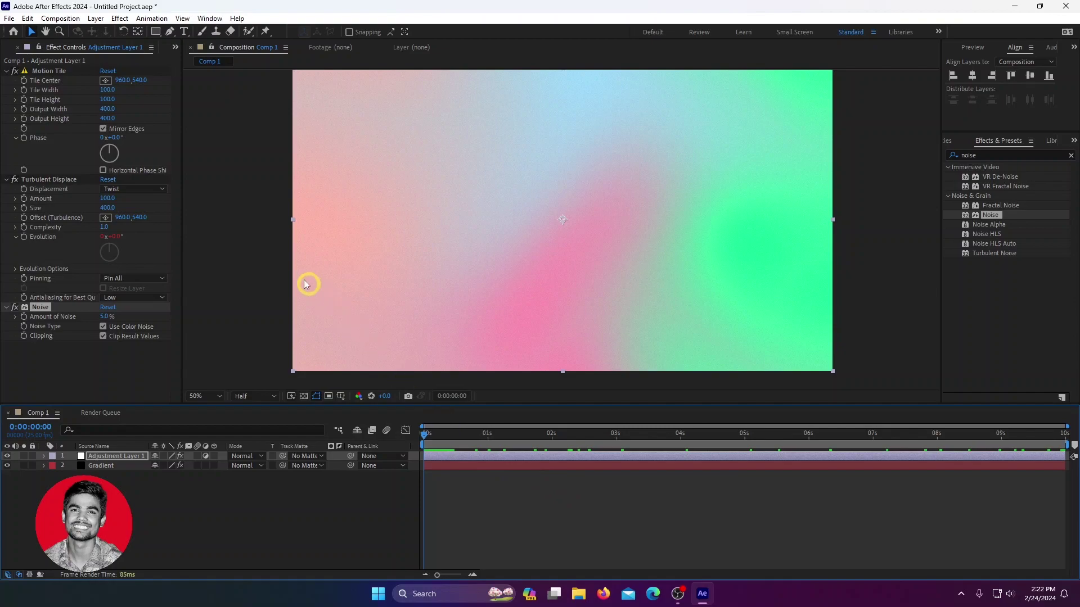
# - Add Comp 1 to the Render Queue and save its output to the desktop as Comp 1.mp4
pyautogui.click(62, 19)
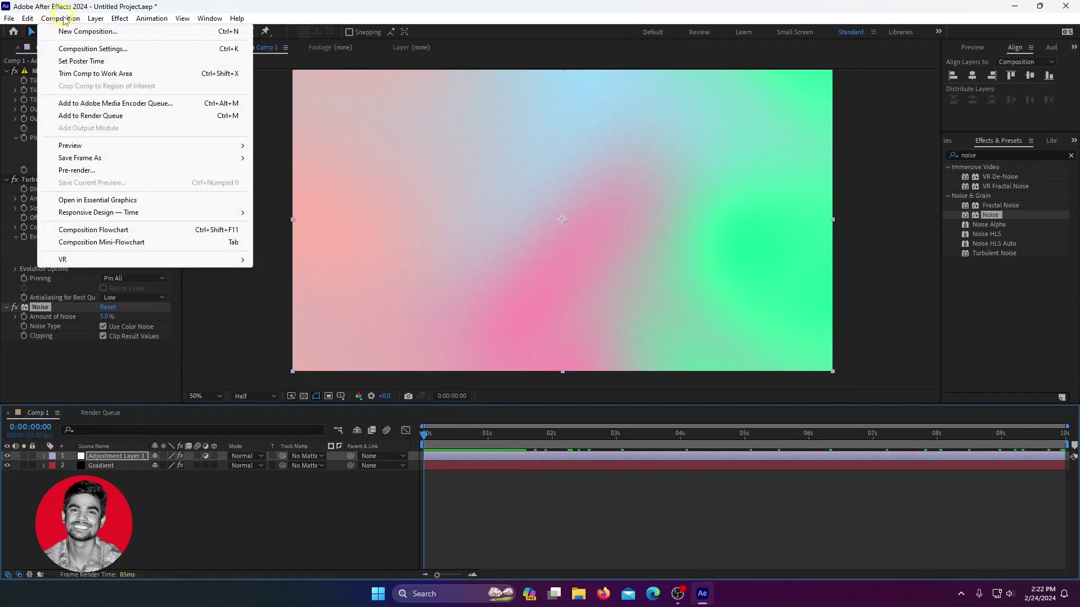
pyautogui.click(107, 116)
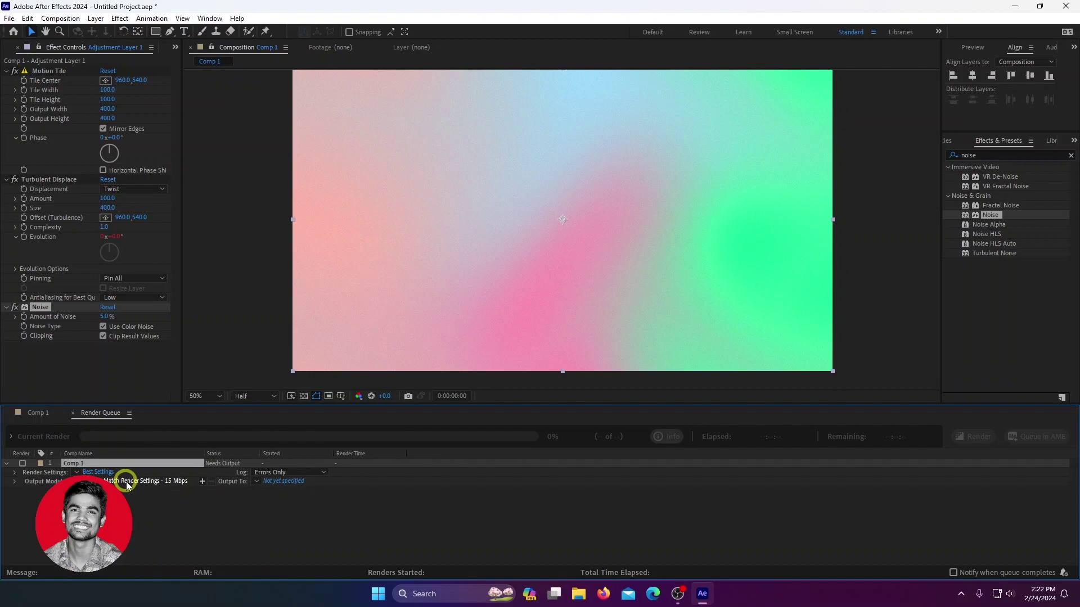
pyautogui.click(281, 485)
pyautogui.click(444, 339)
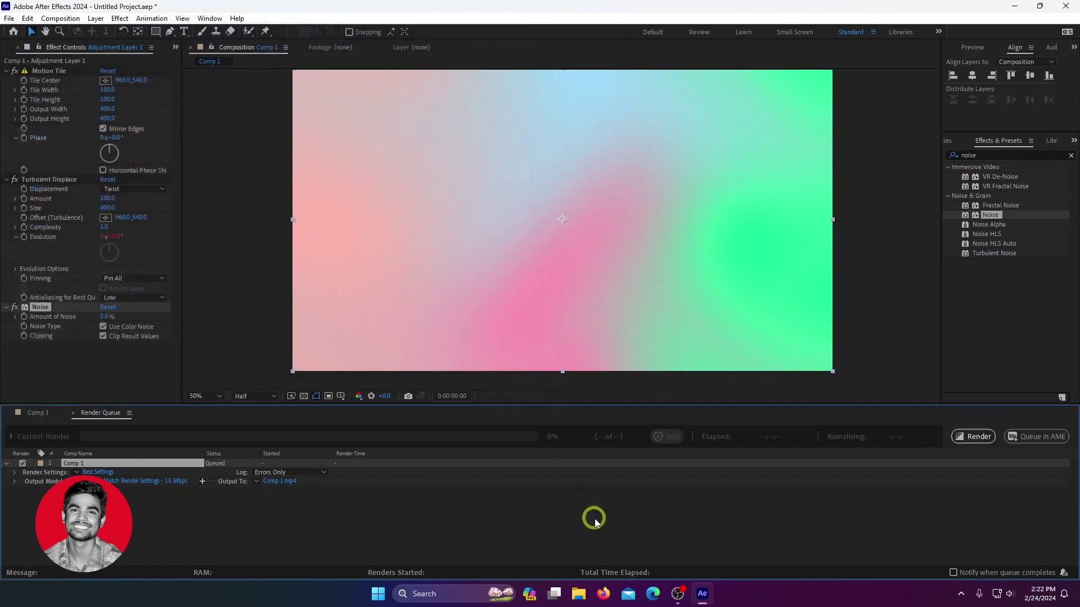
# - Render the queued composition and select the exported Comp 1 video on the desktop
pyautogui.click(979, 439)
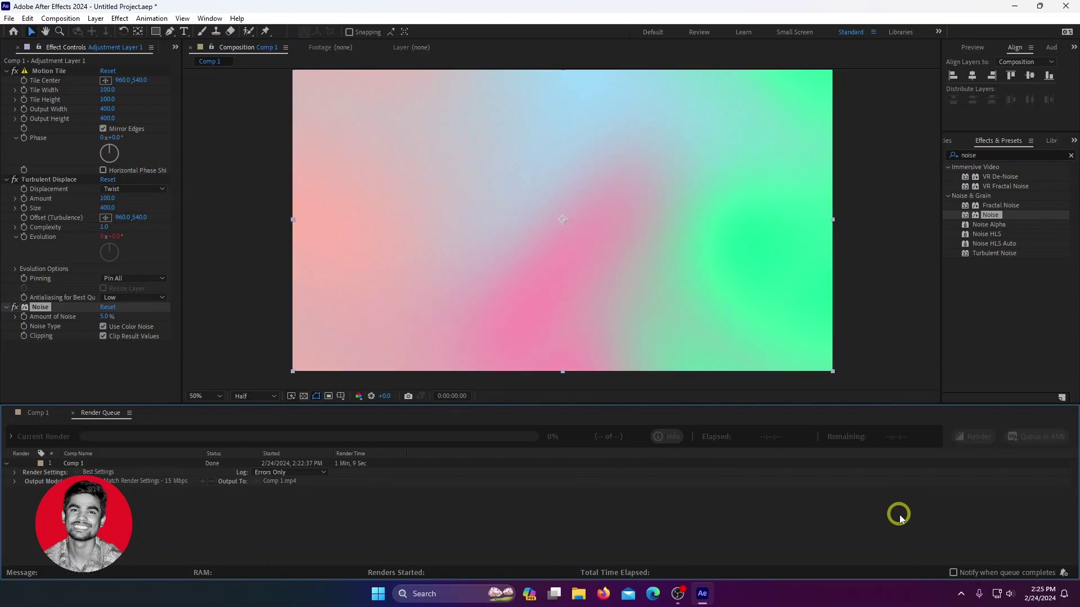
pyautogui.click(1014, 11)
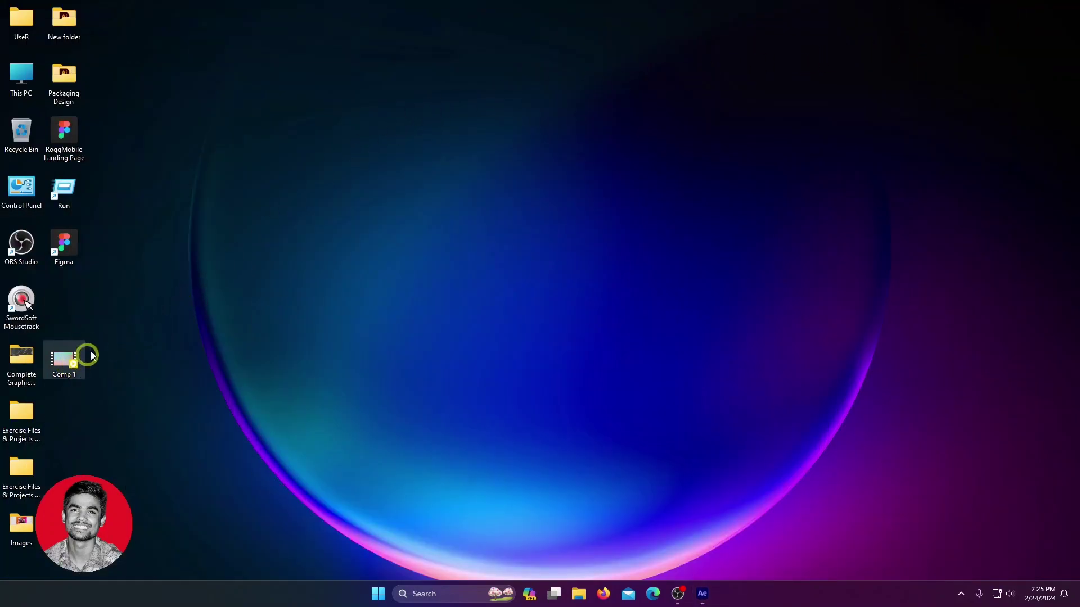
pyautogui.click(66, 366)
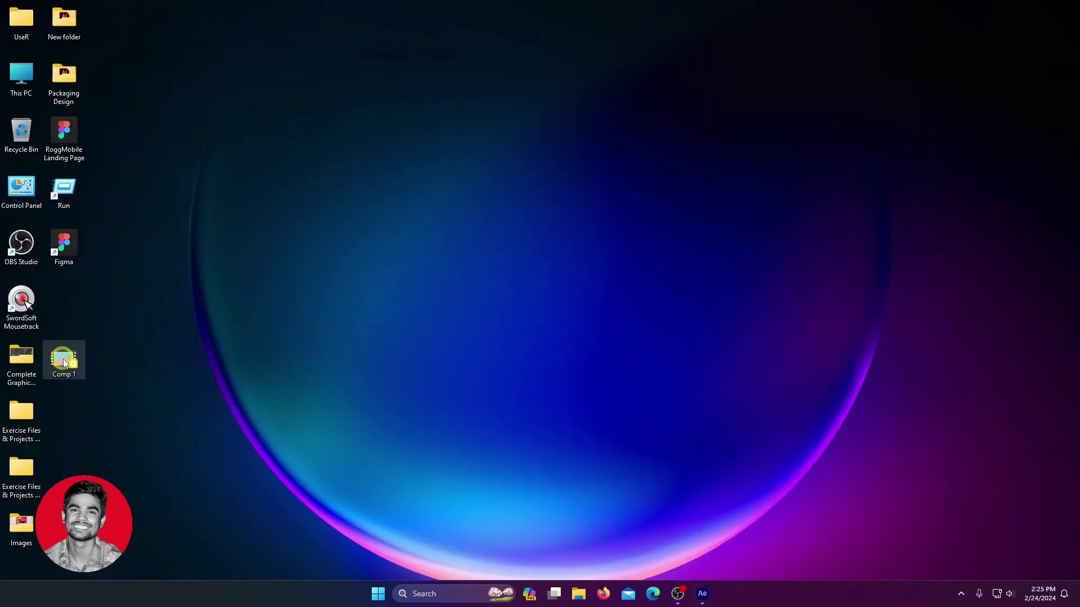